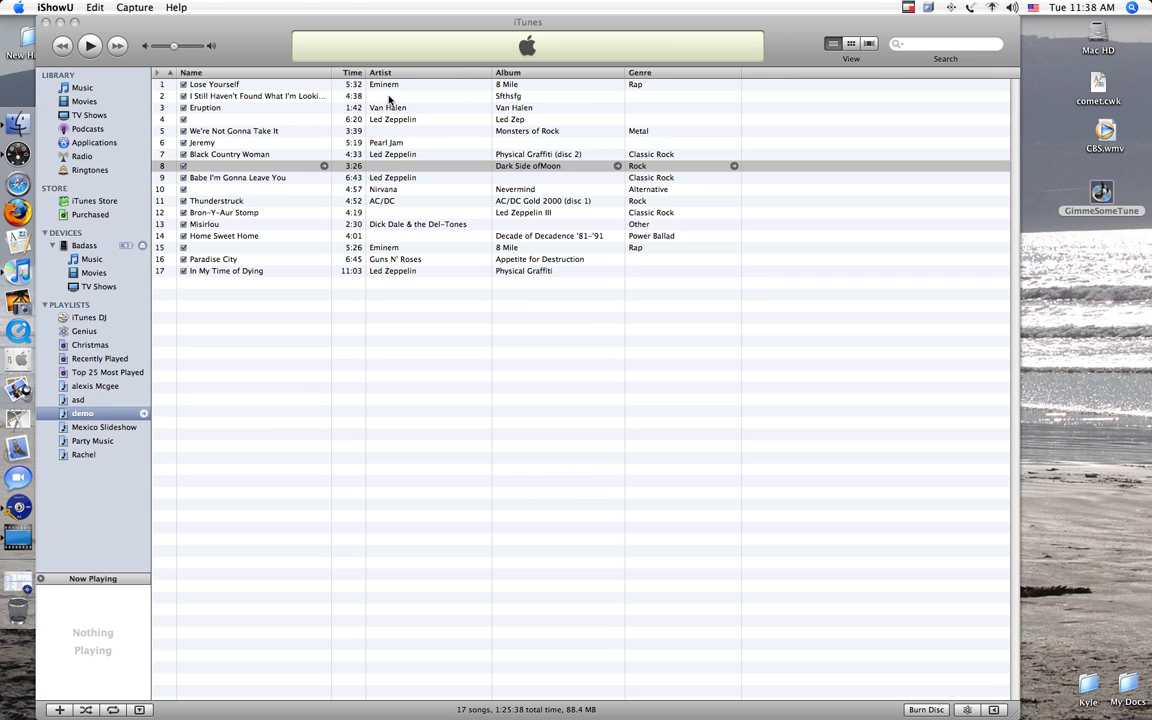
Examine the song names, artists and albums of several tracks in the demo playlist
left_click(412, 103)
left_click(389, 96)
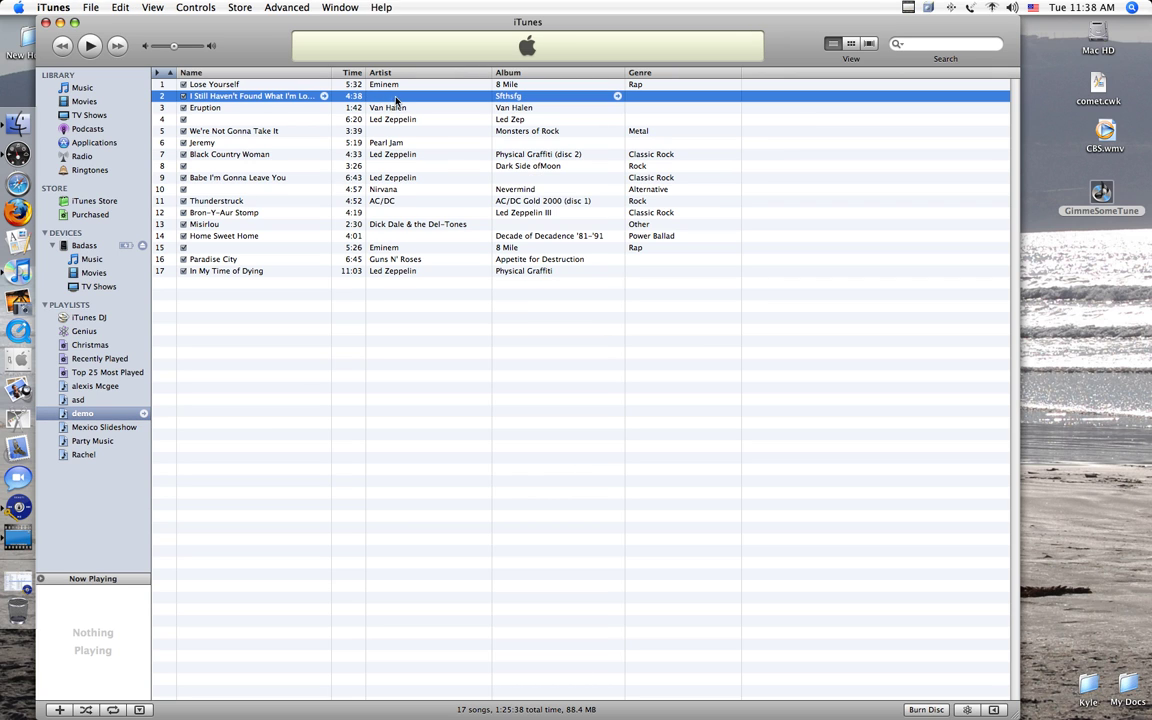
left_click(196, 119)
left_click(242, 166)
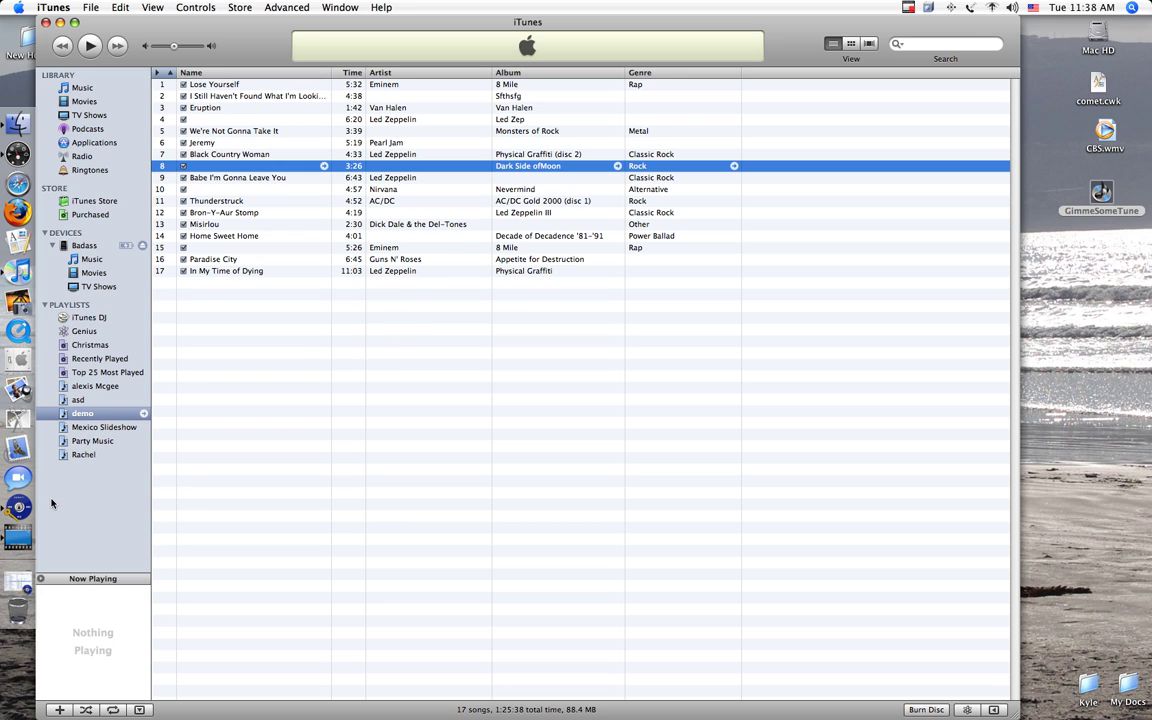
Switch to Senuti, try selecting all songs in the iPod's library, and hide the application
left_click(22, 509)
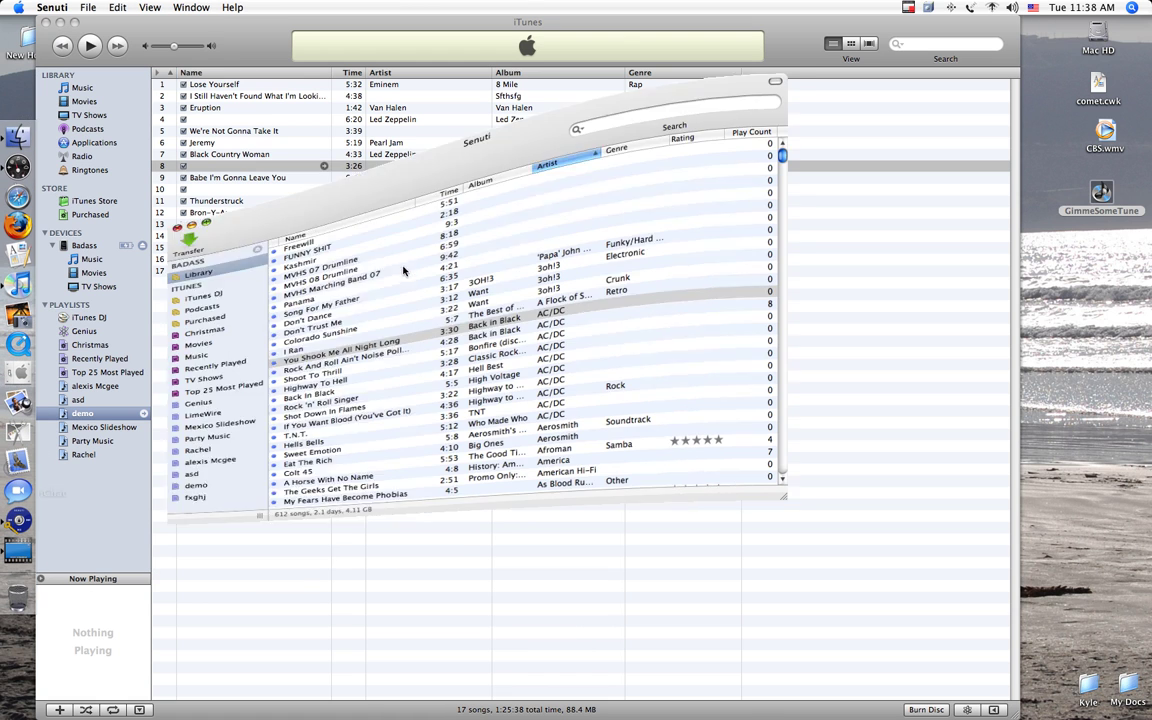
left_click_drag(399, 108, 445, 141)
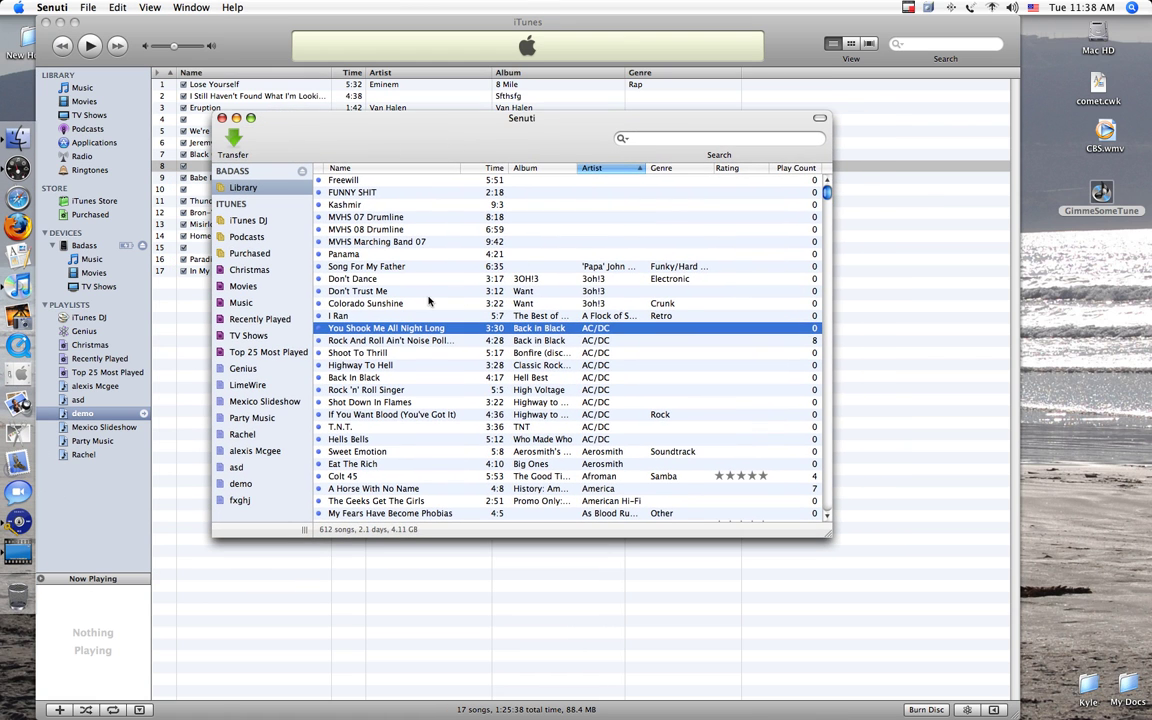
left_click(398, 291)
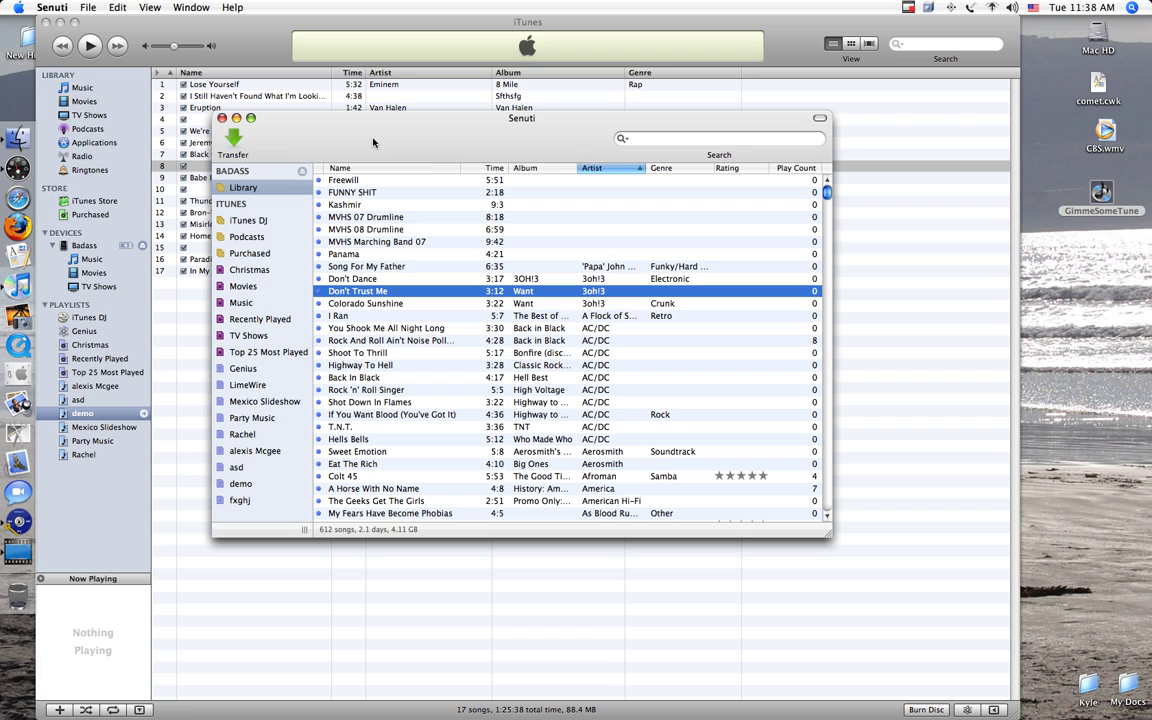
left_click(394, 318)
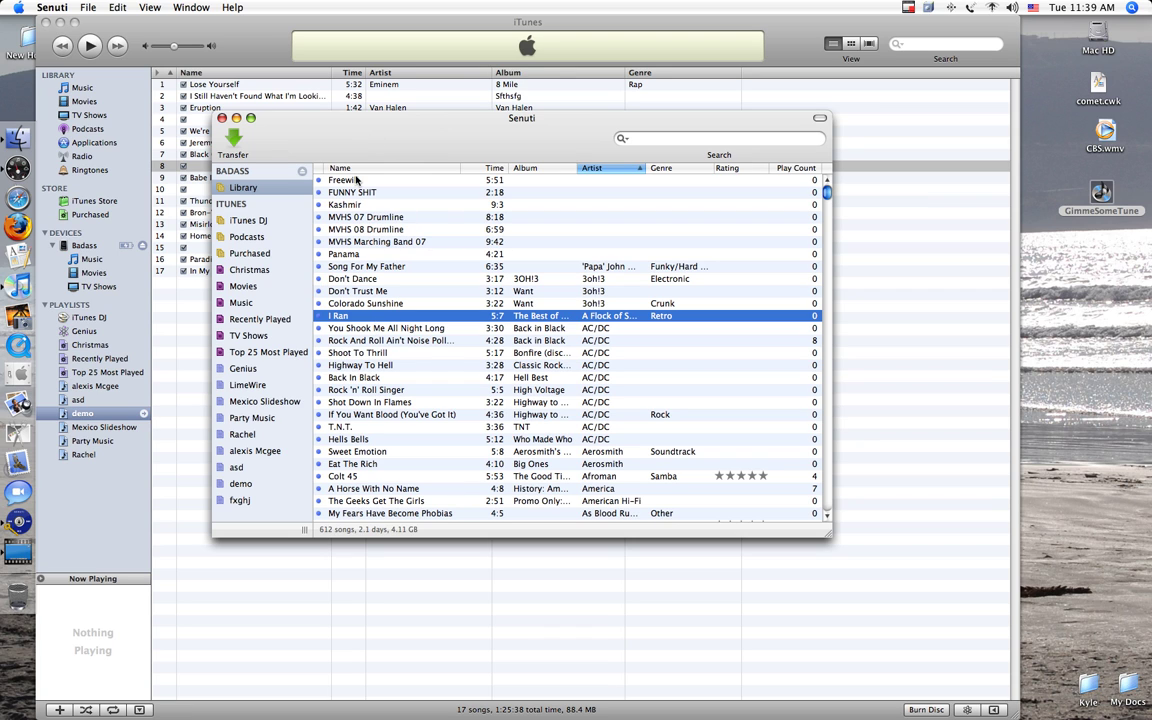
left_click(436, 290)
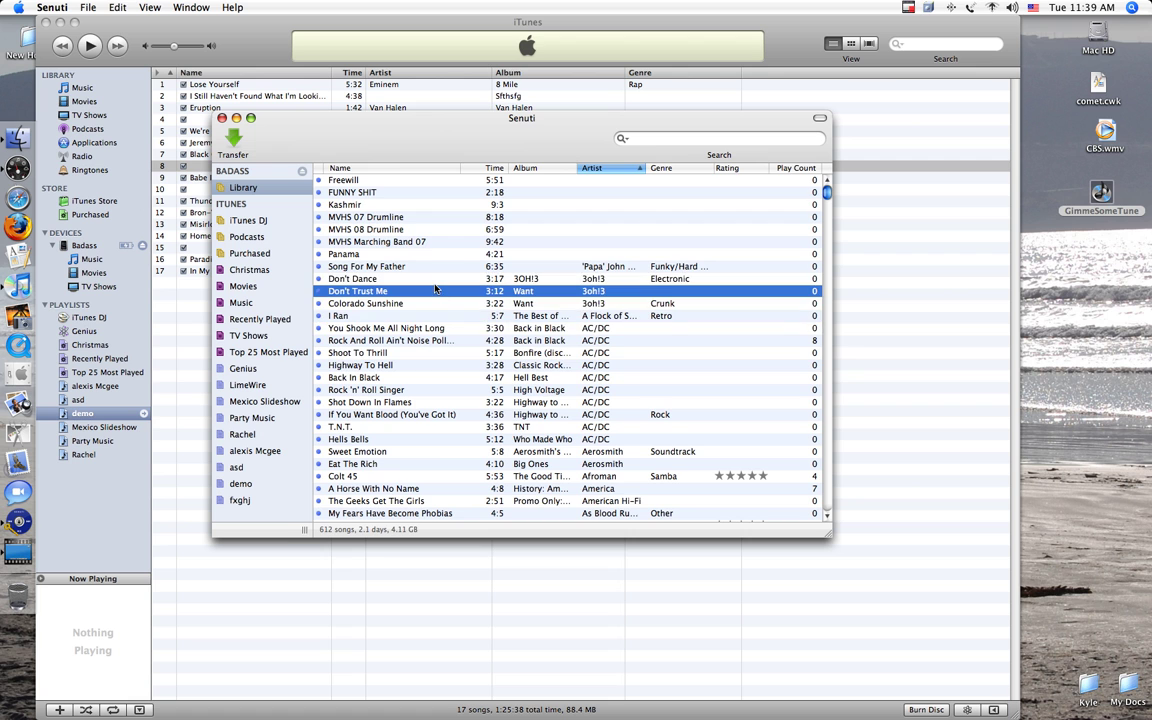
key("super+a")
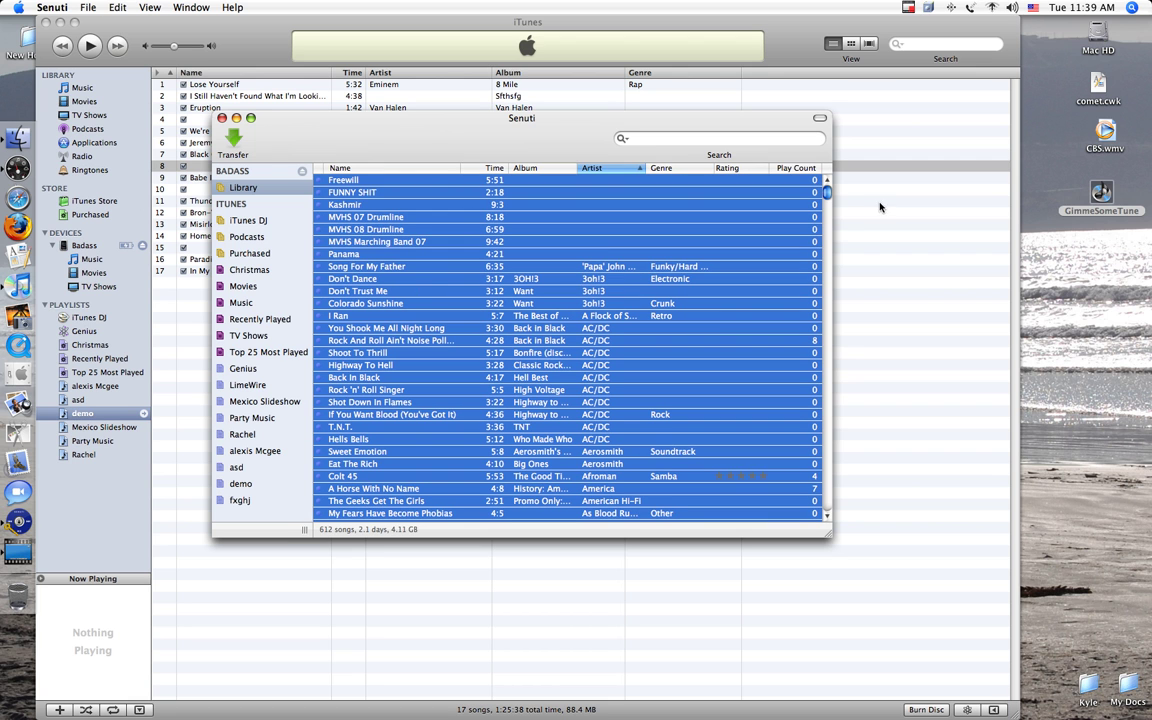
mouse_move(828, 192)
left_mouse_down()
mouse_move(828, 373)
mouse_move(828, 192)
left_mouse_up()
left_click_drag(439, 115, 445, 150)
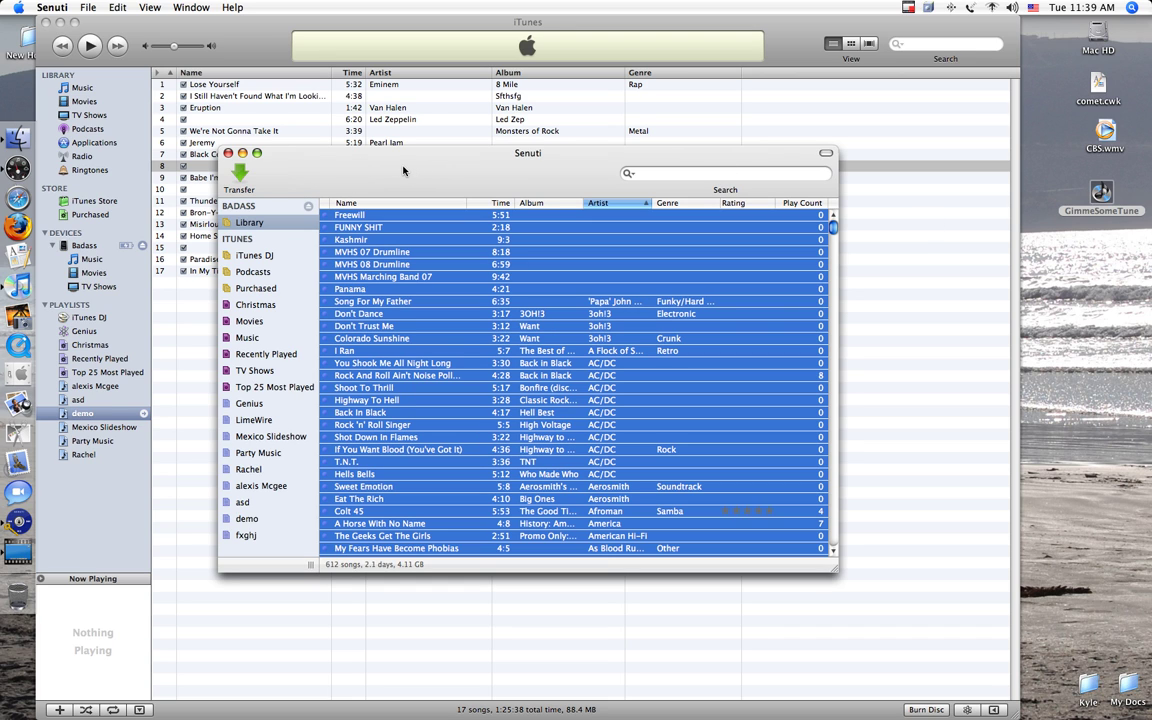
key("super+h")
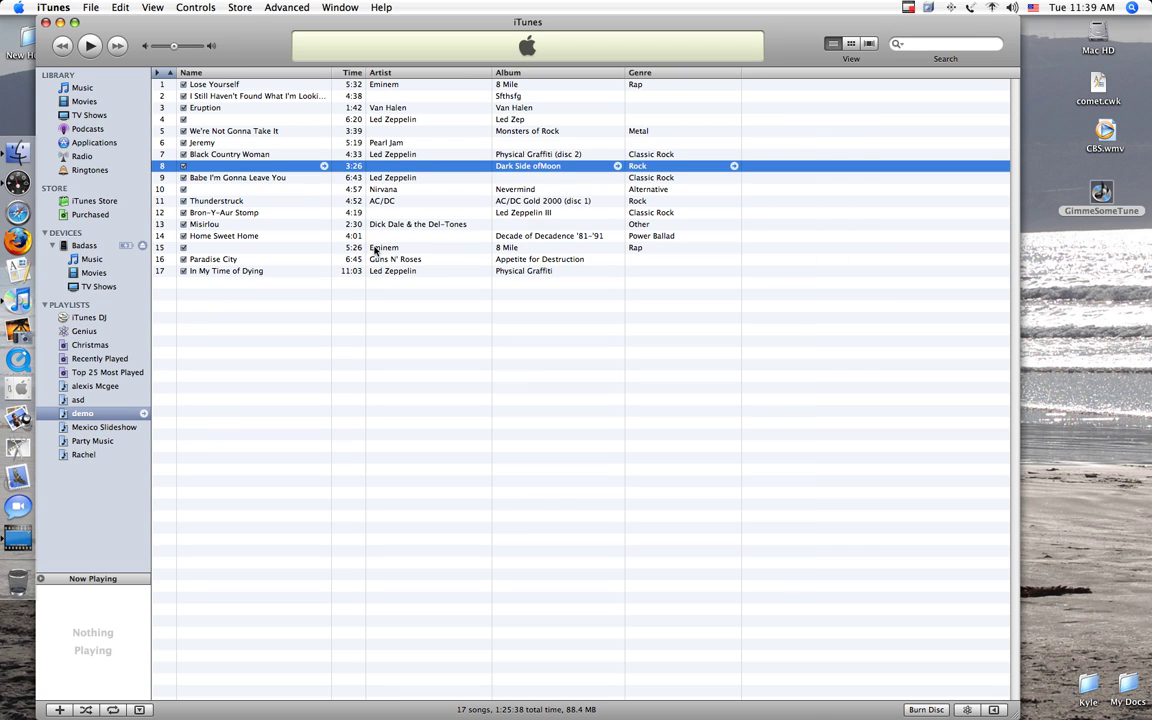
Launch beaTunes2 through a Spotlight search for "beatunes" and dismiss the trial notice
left_click(1133, 7)
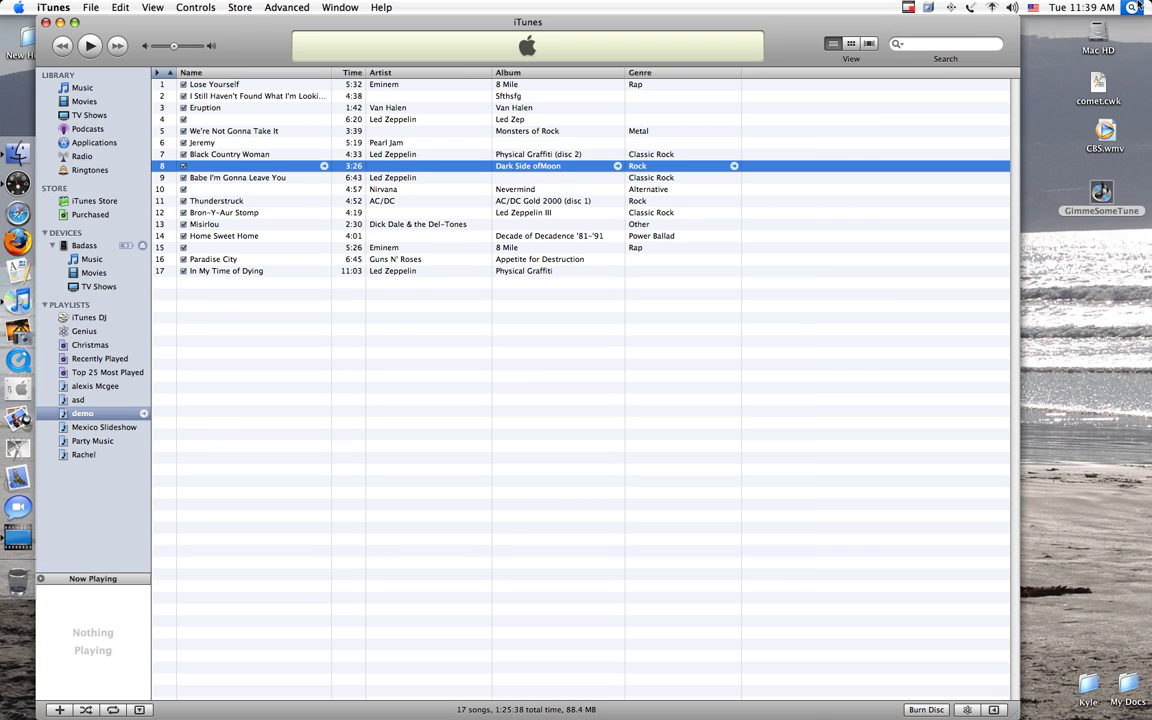
type("be")
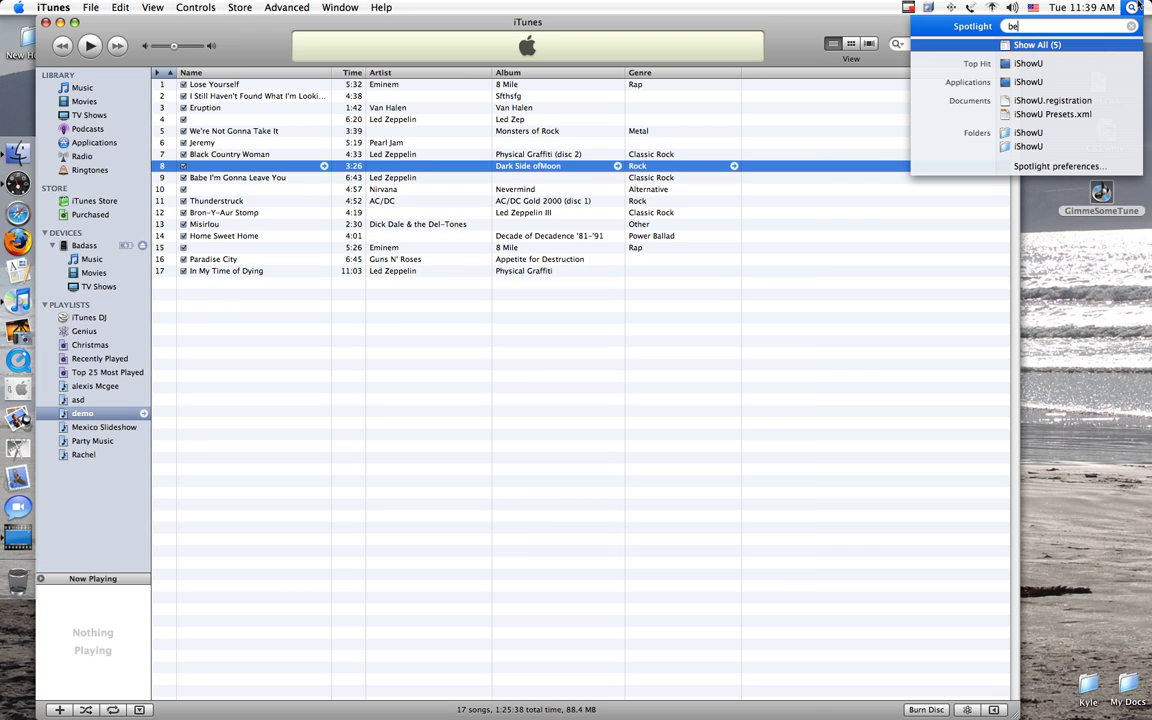
type("atunes")
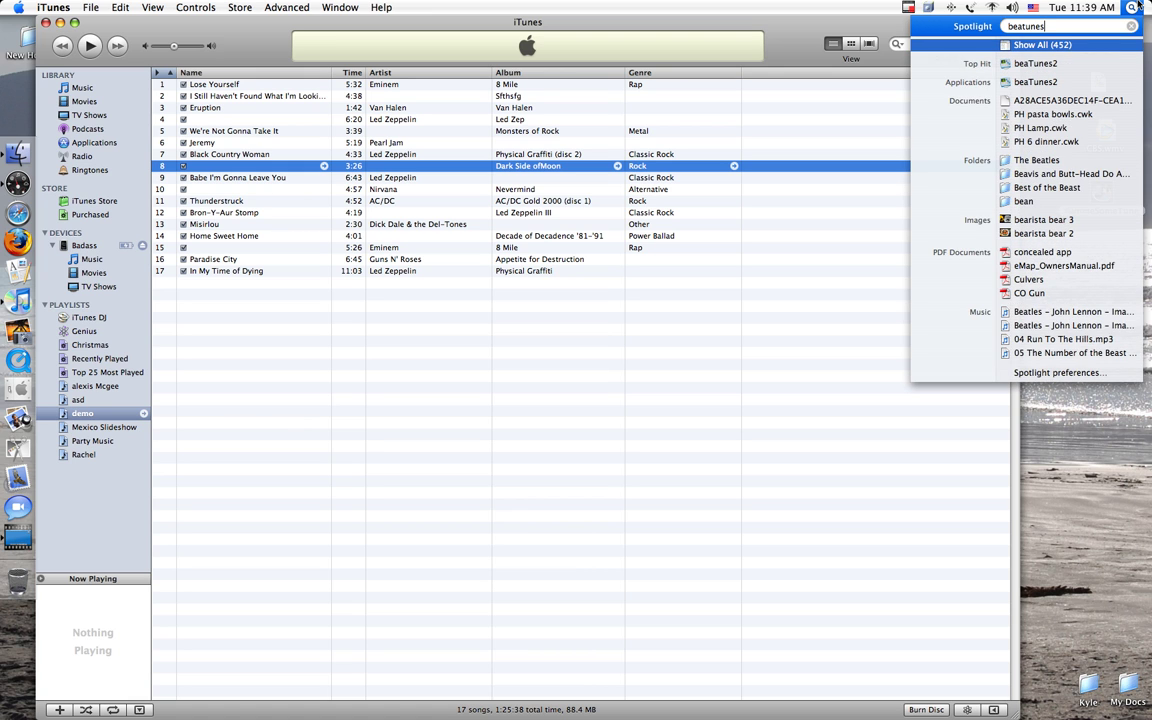
key("Return")
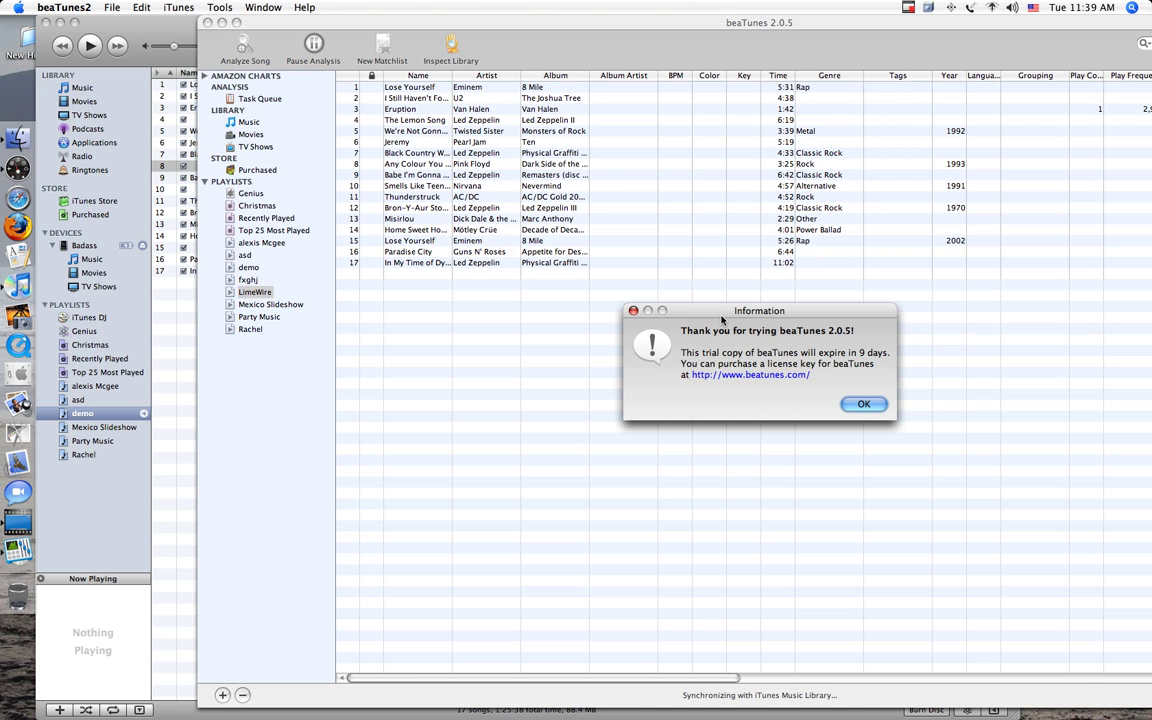
left_click(852, 403)
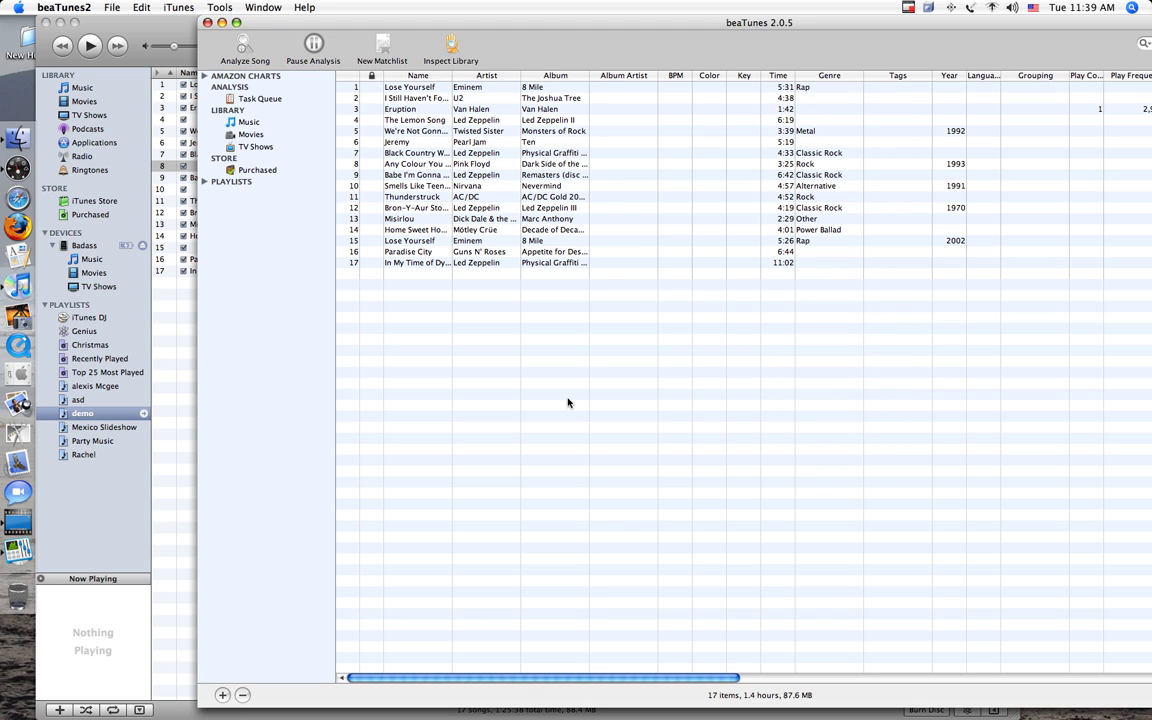
Show the demo playlist in beaTunes and move the window down to uncover the iTunes song list
left_click(204, 181)
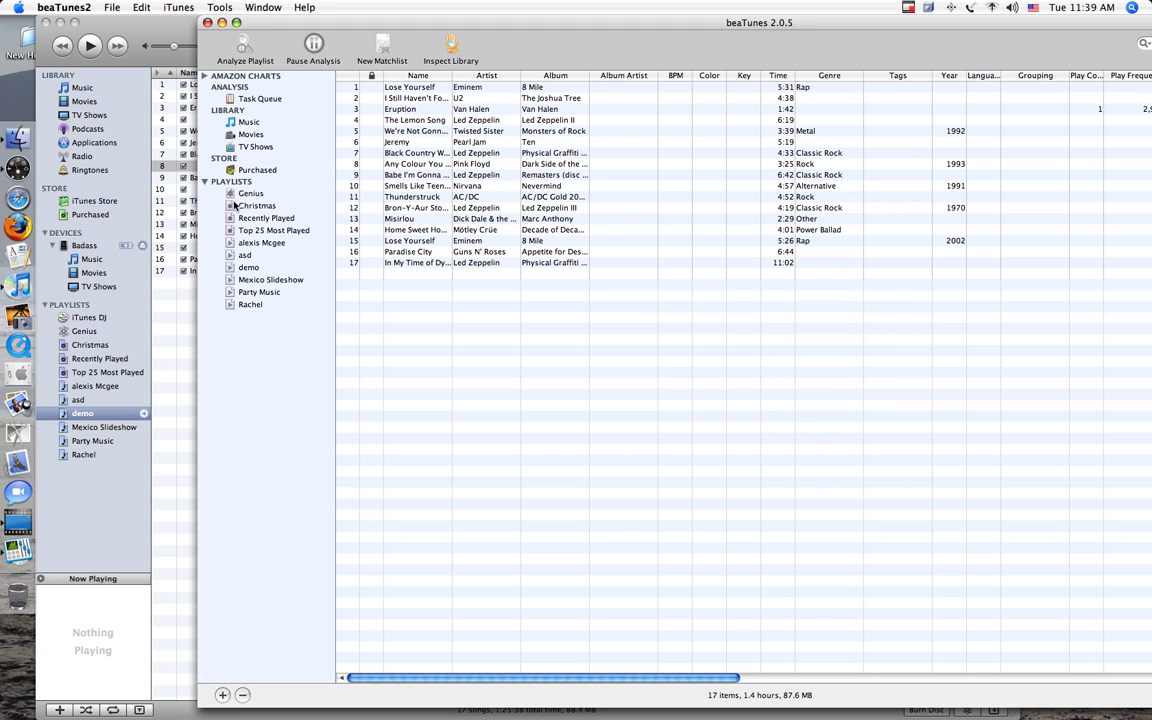
left_click(248, 267)
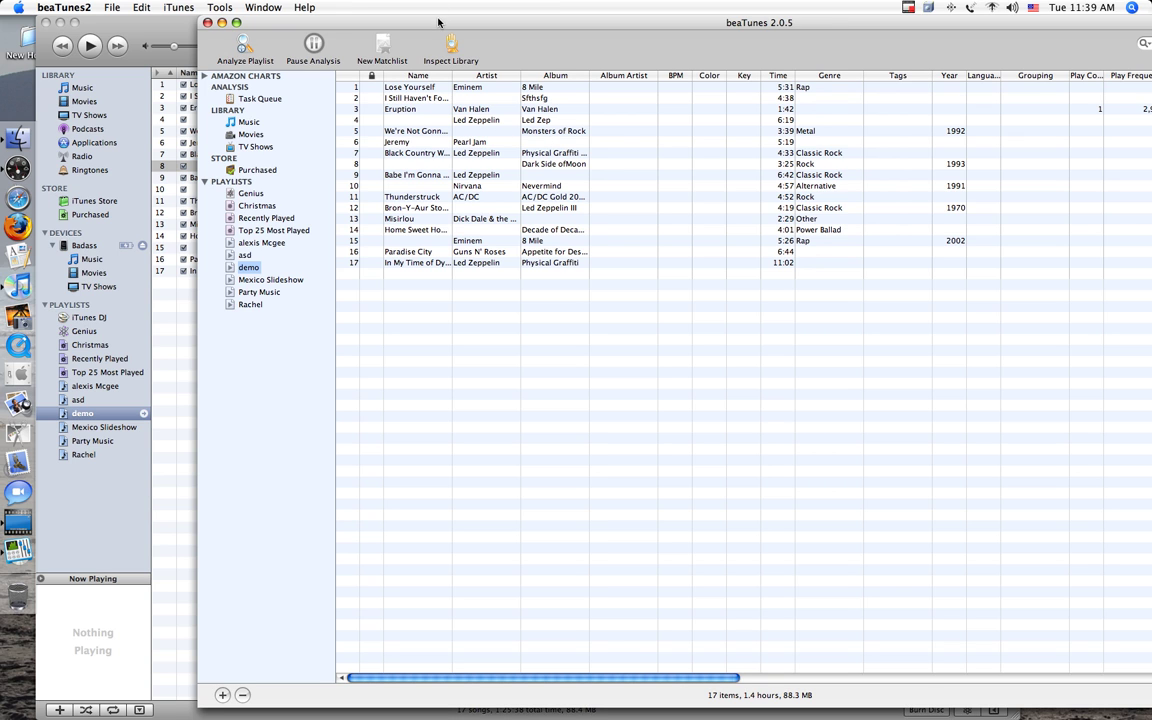
left_click_drag(396, 22, 355, 22)
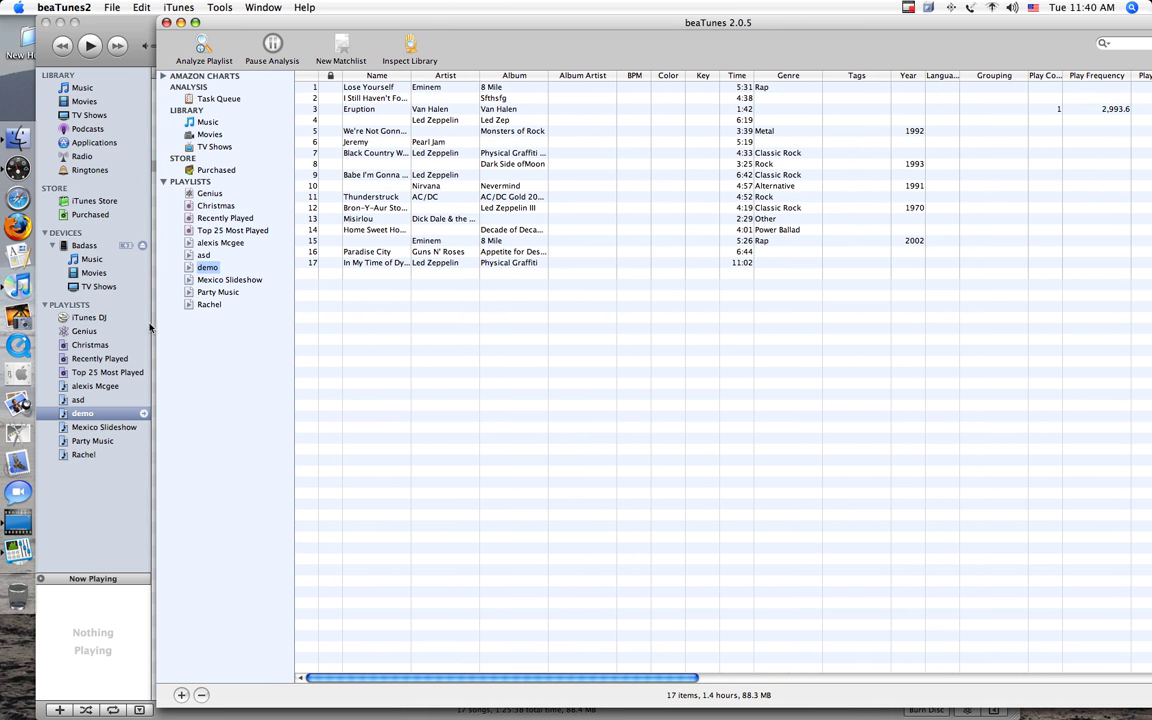
left_click_drag(228, 28, 239, 346)
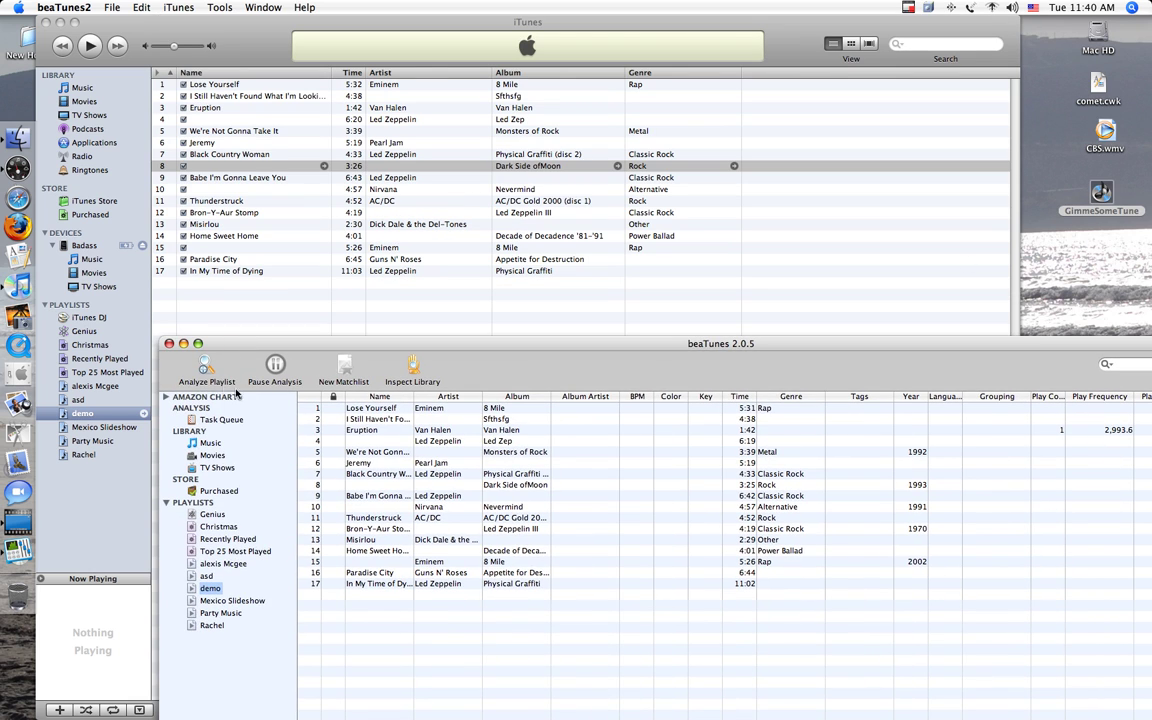
Switch to iTunes and view the music library and the matching demo playlist
left_click(119, 360)
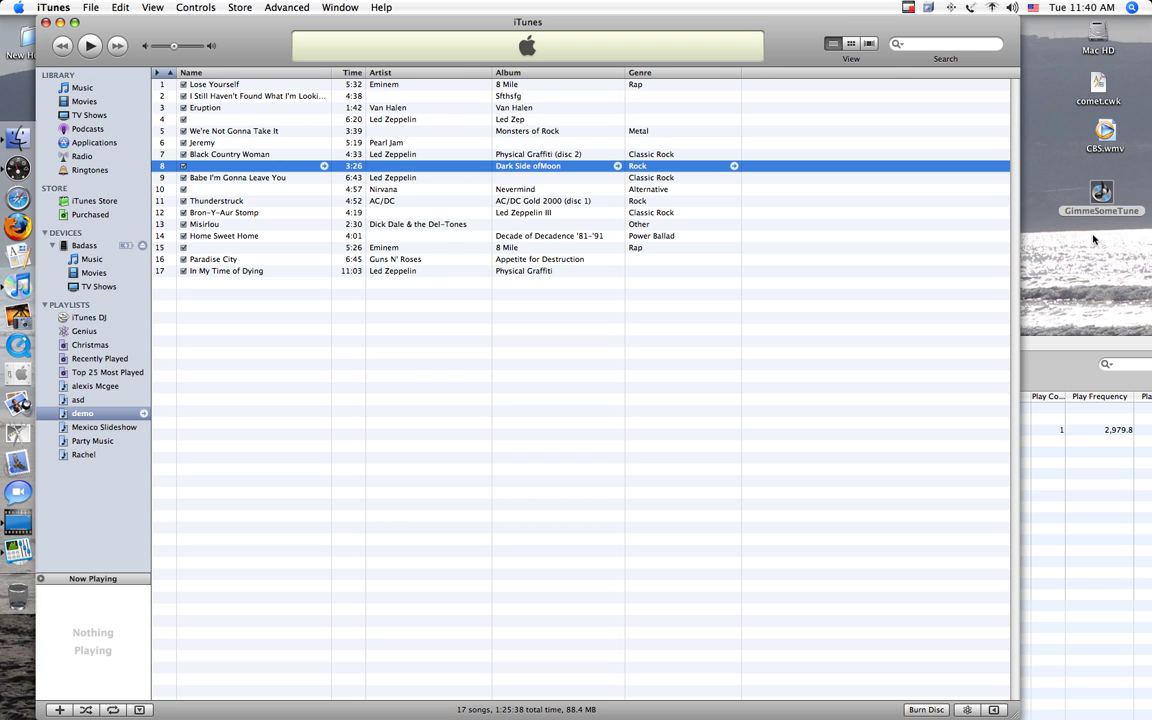
left_click(87, 415)
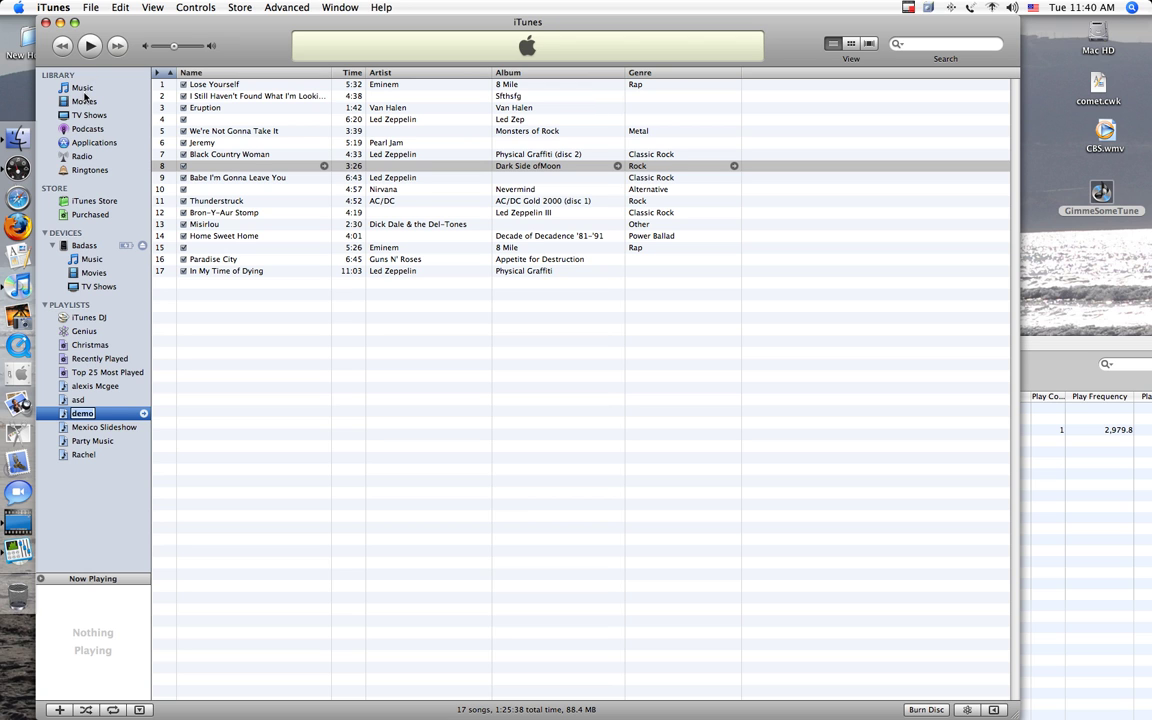
left_click(83, 90)
left_click(82, 414)
Return to beaTunes, move its window back up and select the demo playlist for analysis
left_click(1108, 362)
left_click_drag(701, 344, 596, 4)
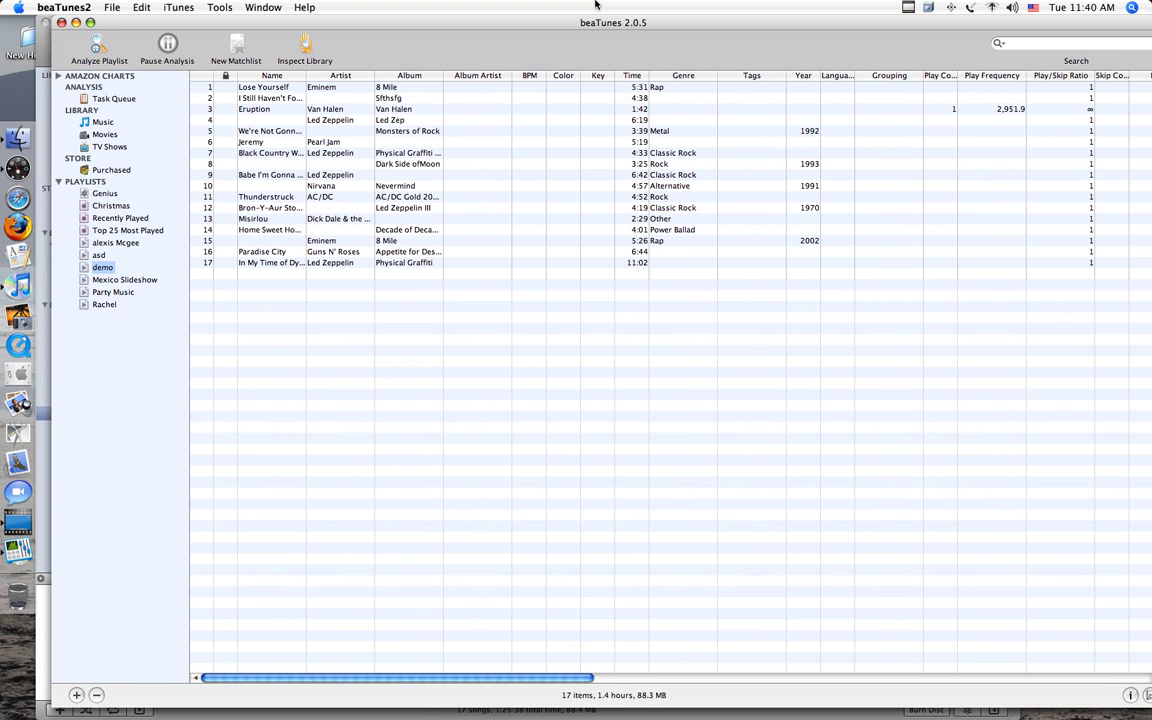
left_click(58, 182)
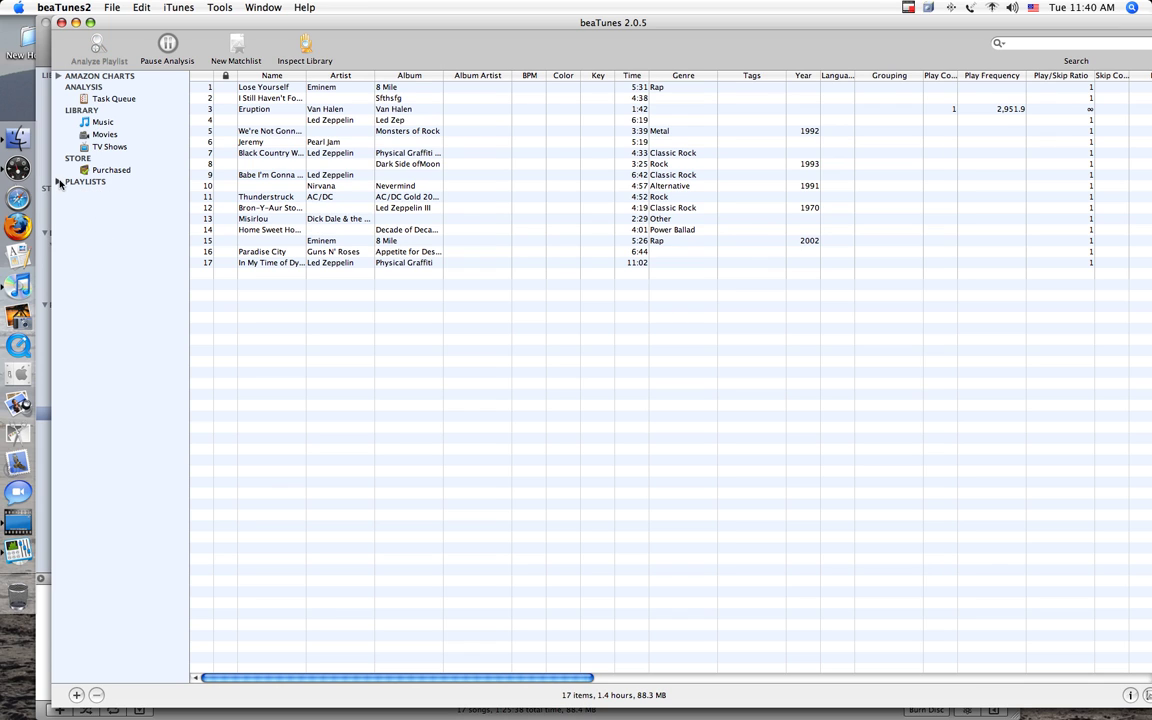
left_click(58, 182)
left_click(103, 270)
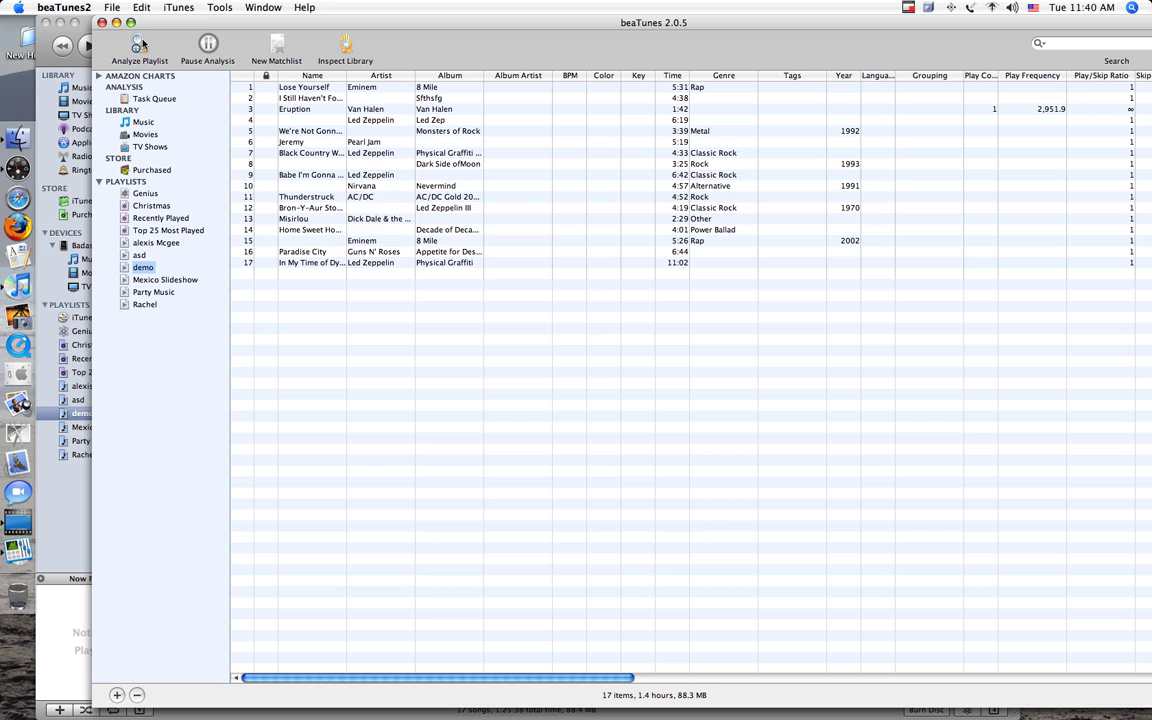
Open the analysis options for the demo playlist, review the tasks and choose importing missing data from MusicIP
left_click(140, 45)
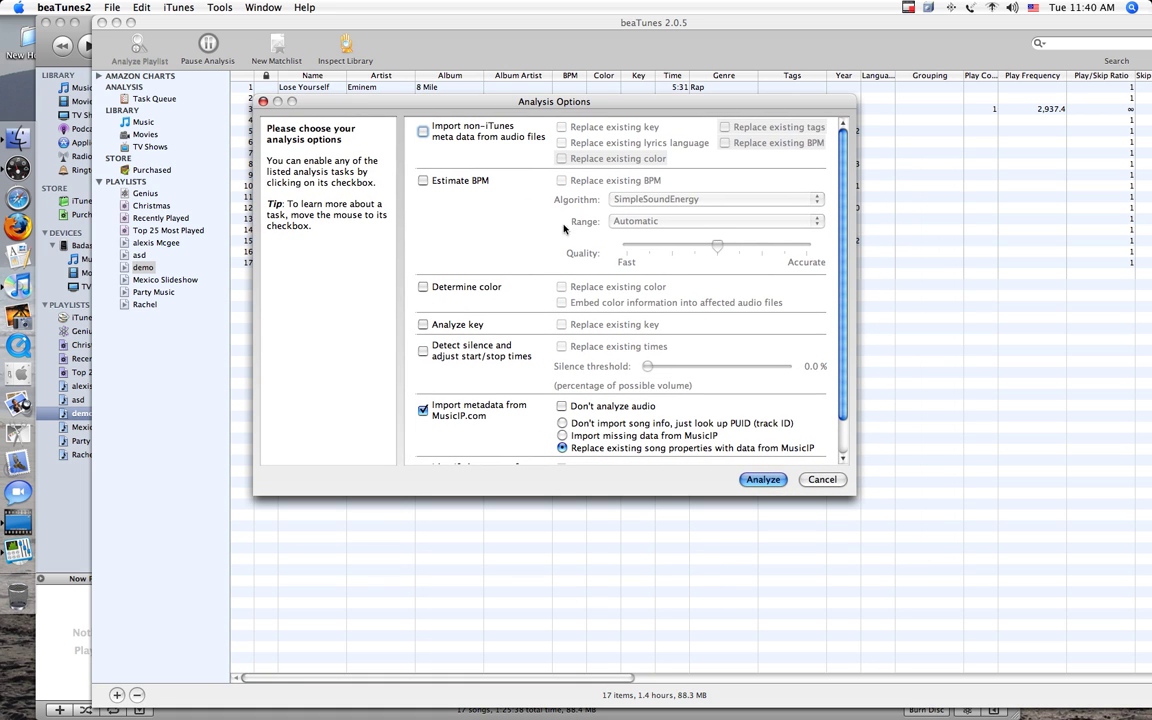
mouse_move(428, 133)
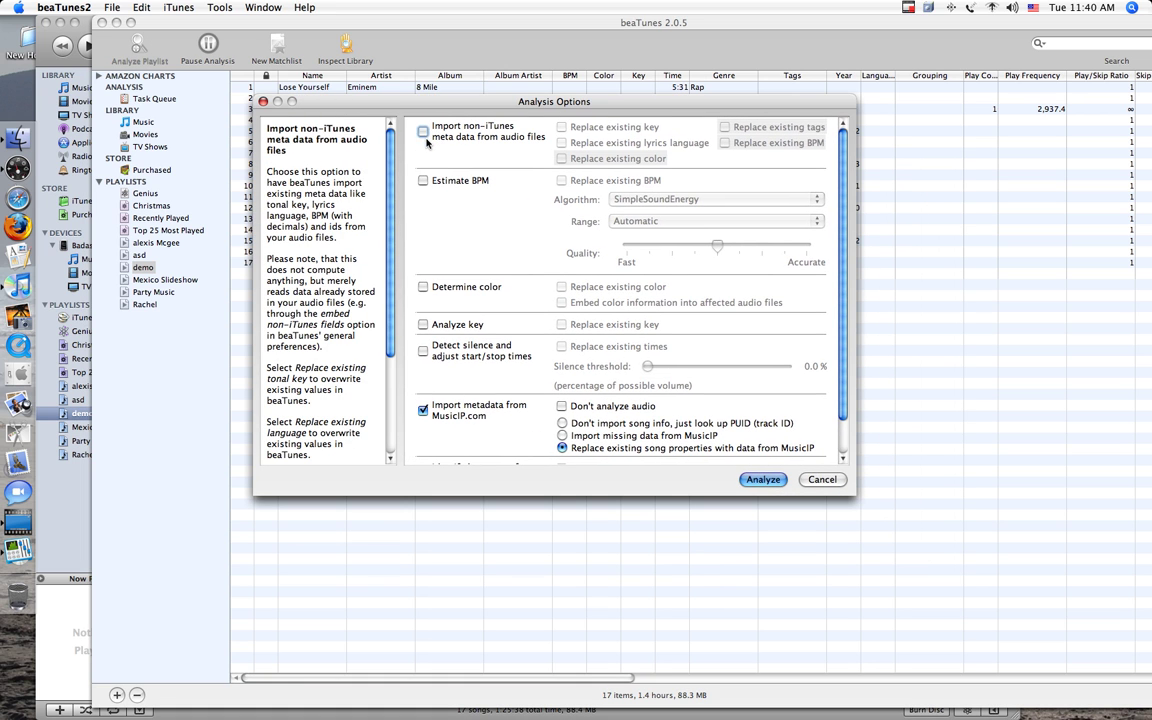
mouse_move(422, 294)
mouse_move(427, 329)
scroll(841, 227, "down", 3)
mouse_move(424, 378)
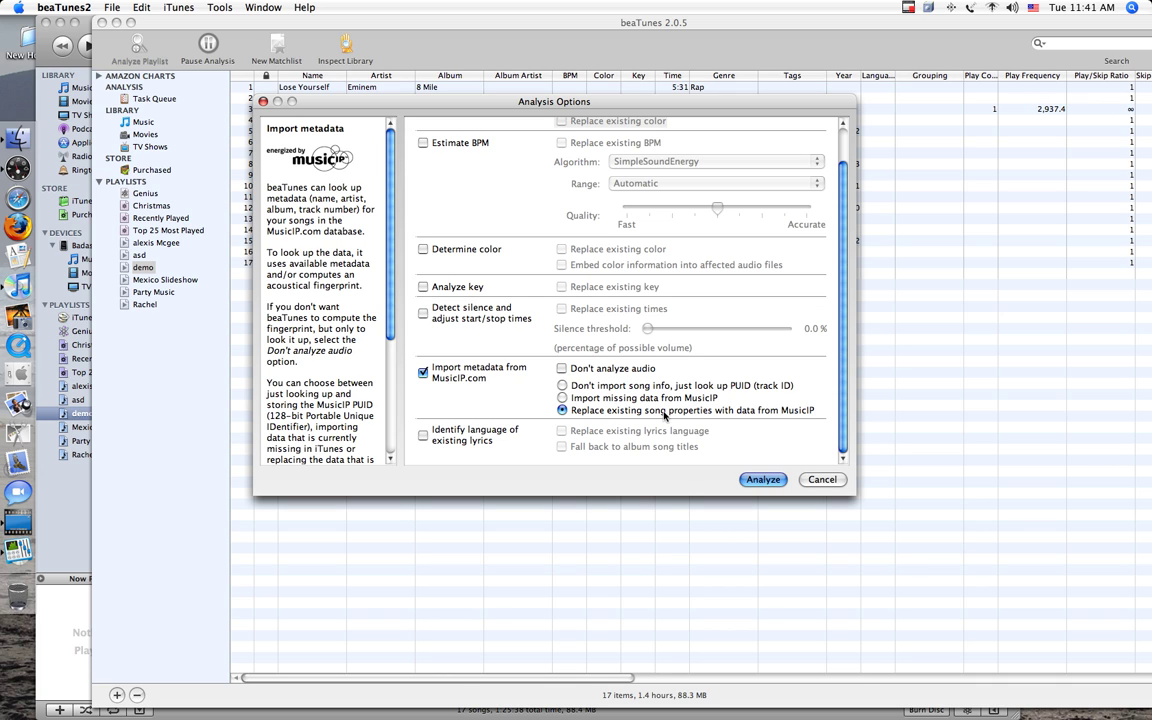
left_click(561, 398)
Check the song details of the Nirvana and Led Zeppelin tracks in iTunes, and return to the beaTunes analysis options
left_click(68, 172)
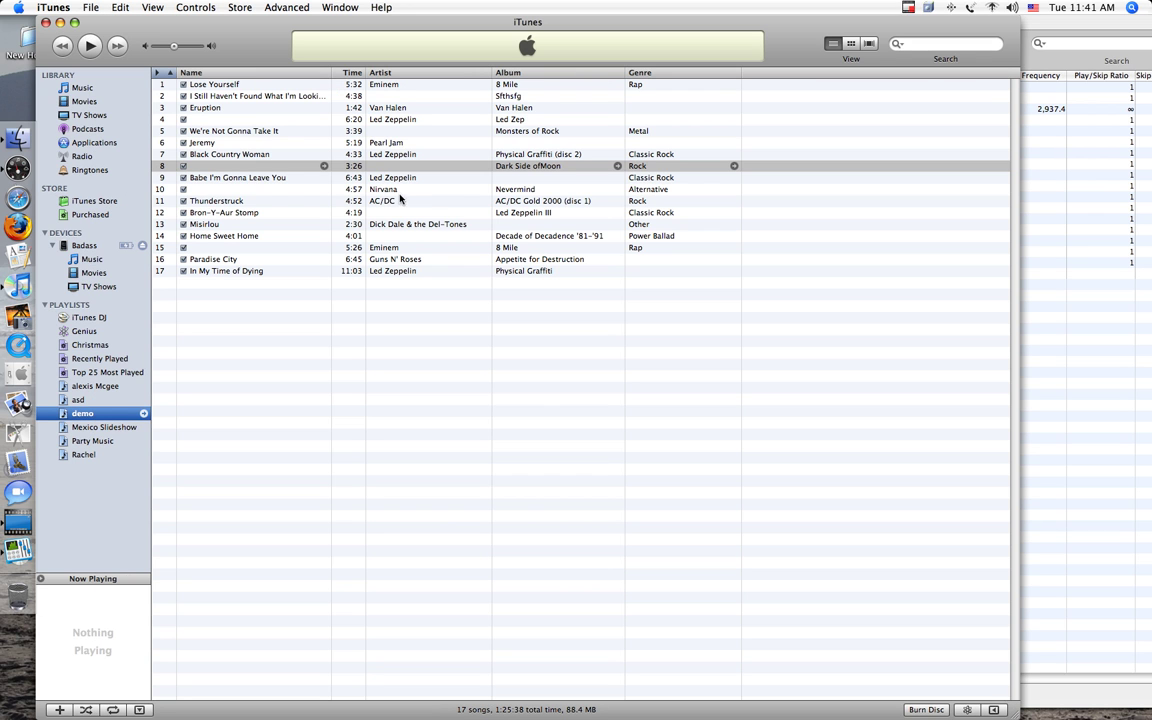
left_click(193, 189)
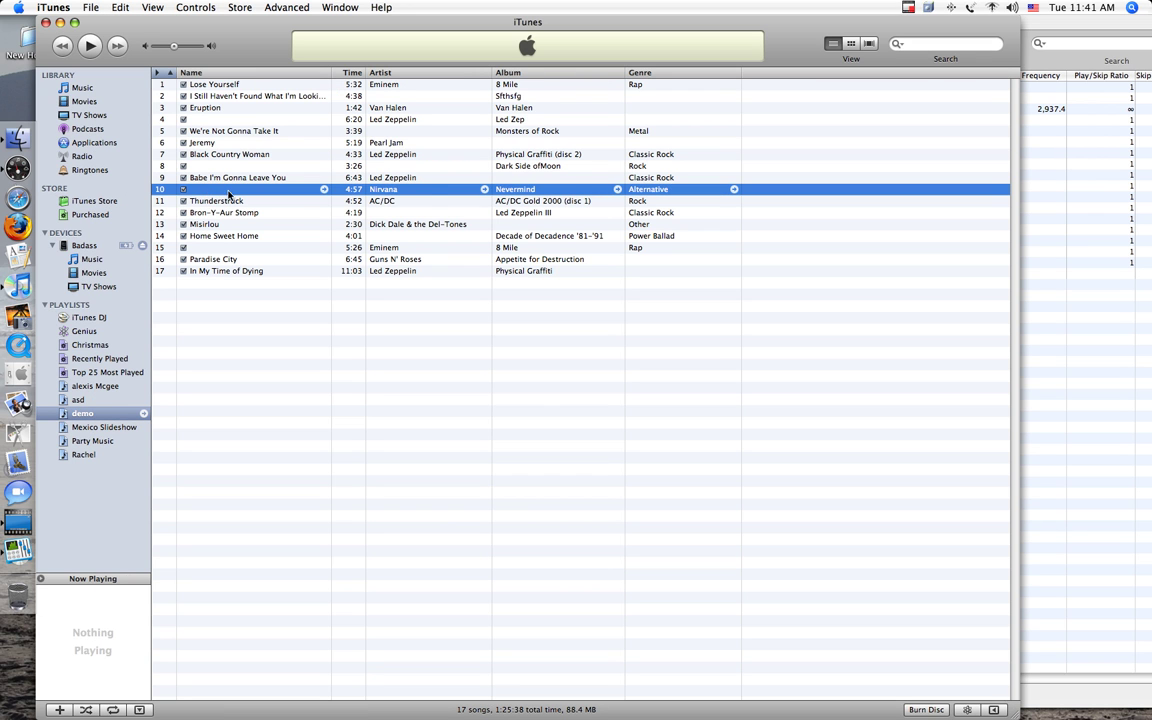
left_click(396, 154)
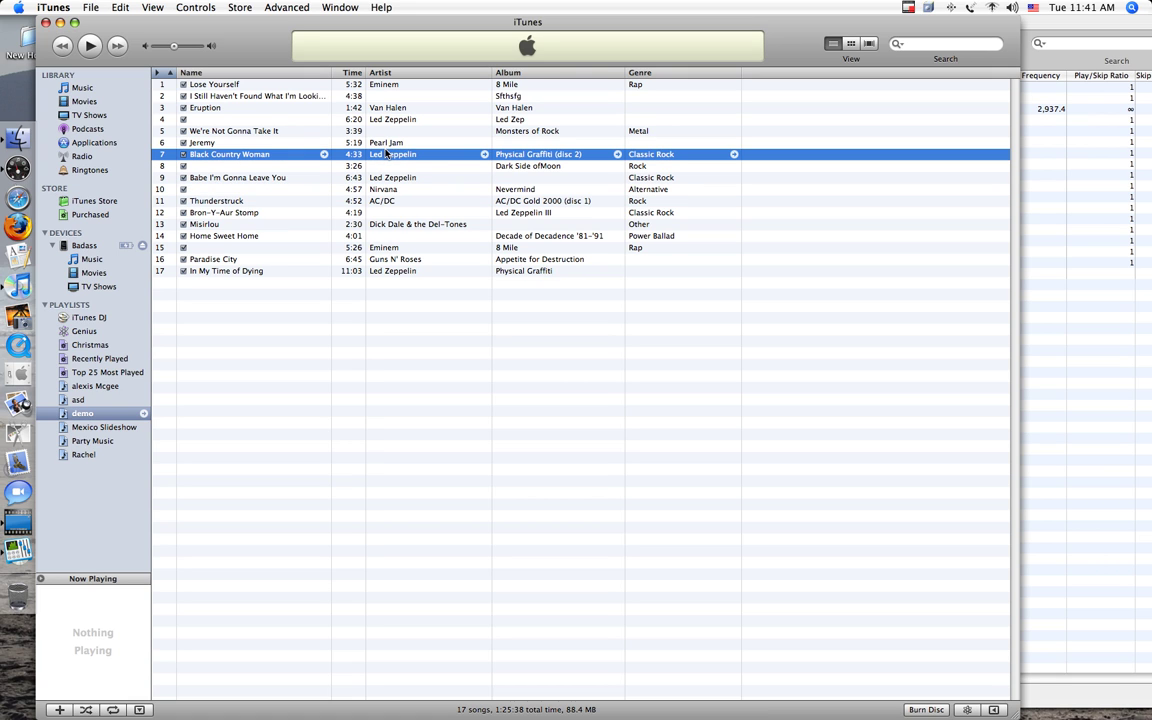
left_click(414, 156)
key("Return")
left_click(505, 143)
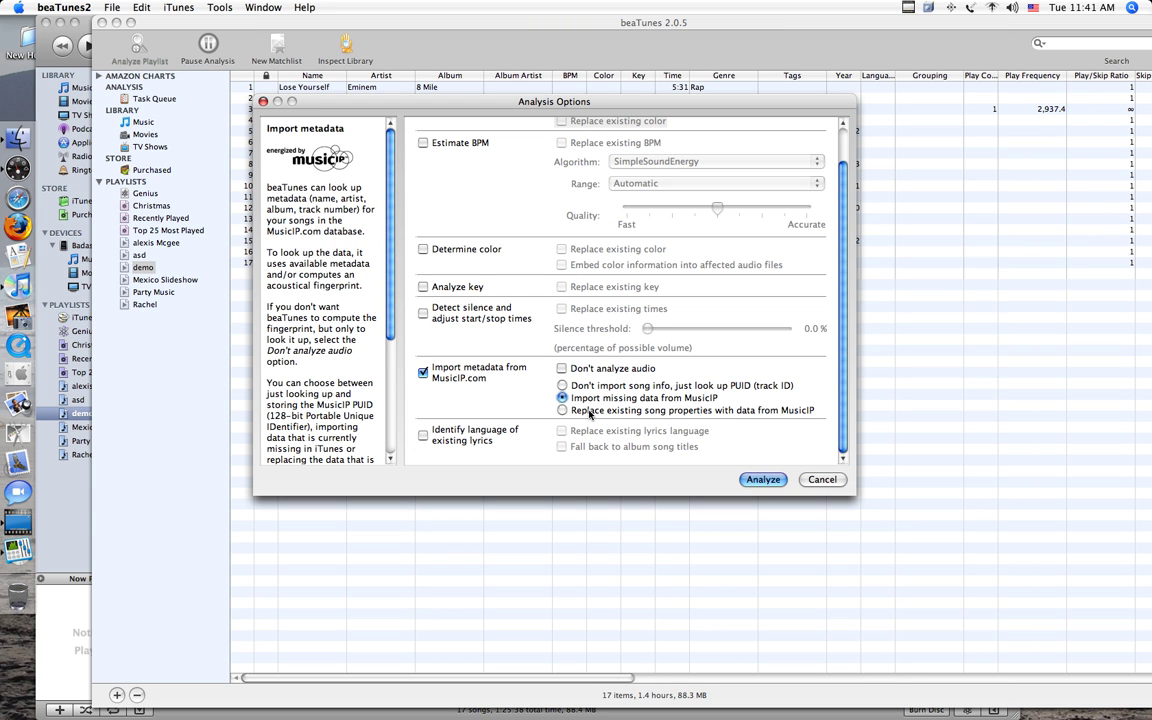
Set the import to replace existing song properties with data from MusicIP, start the analysis and dismiss the task queue message
left_click(589, 414)
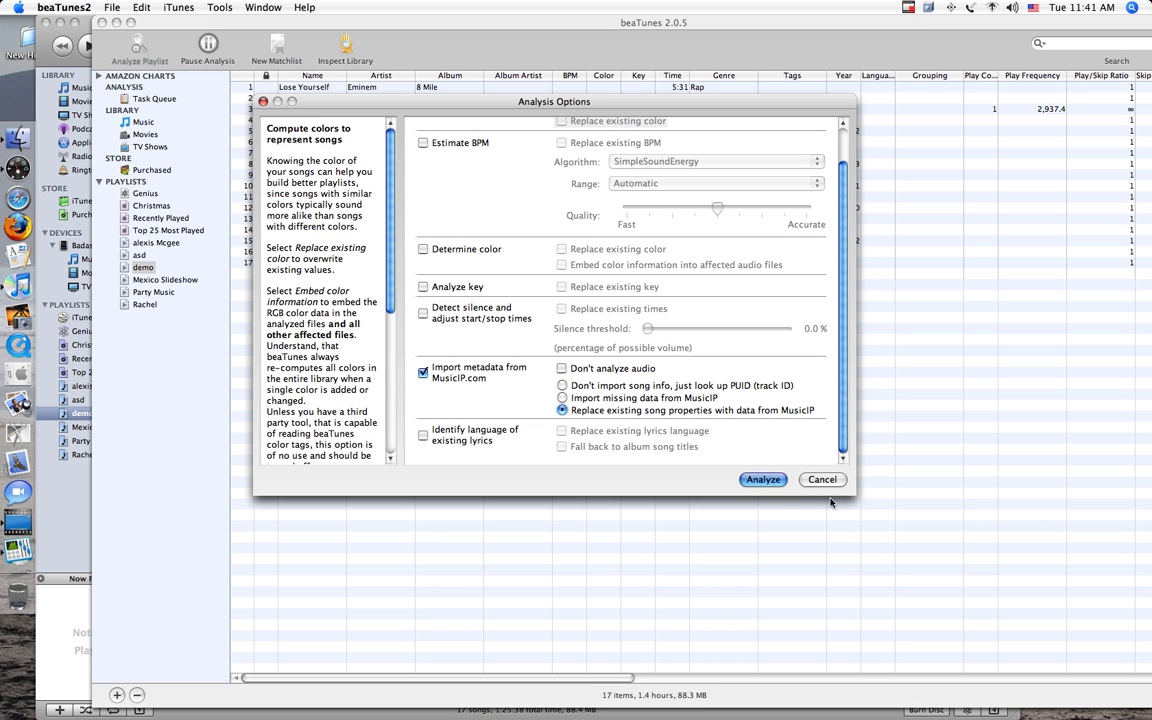
left_click(763, 480)
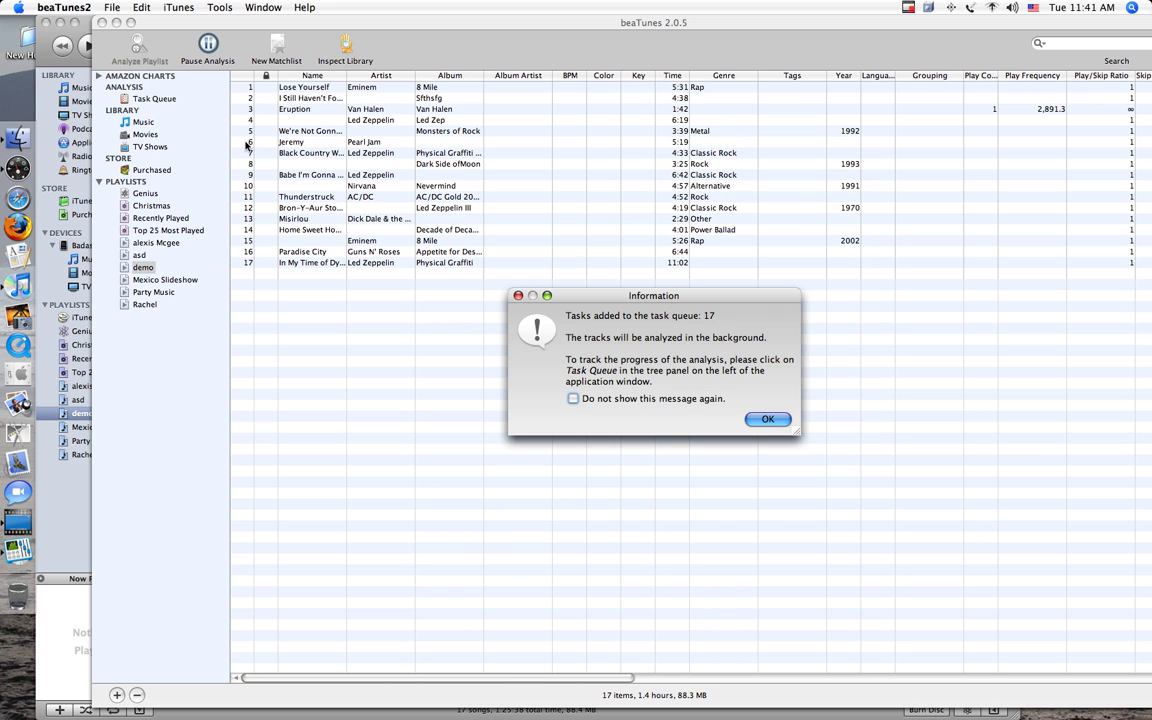
left_click(767, 418)
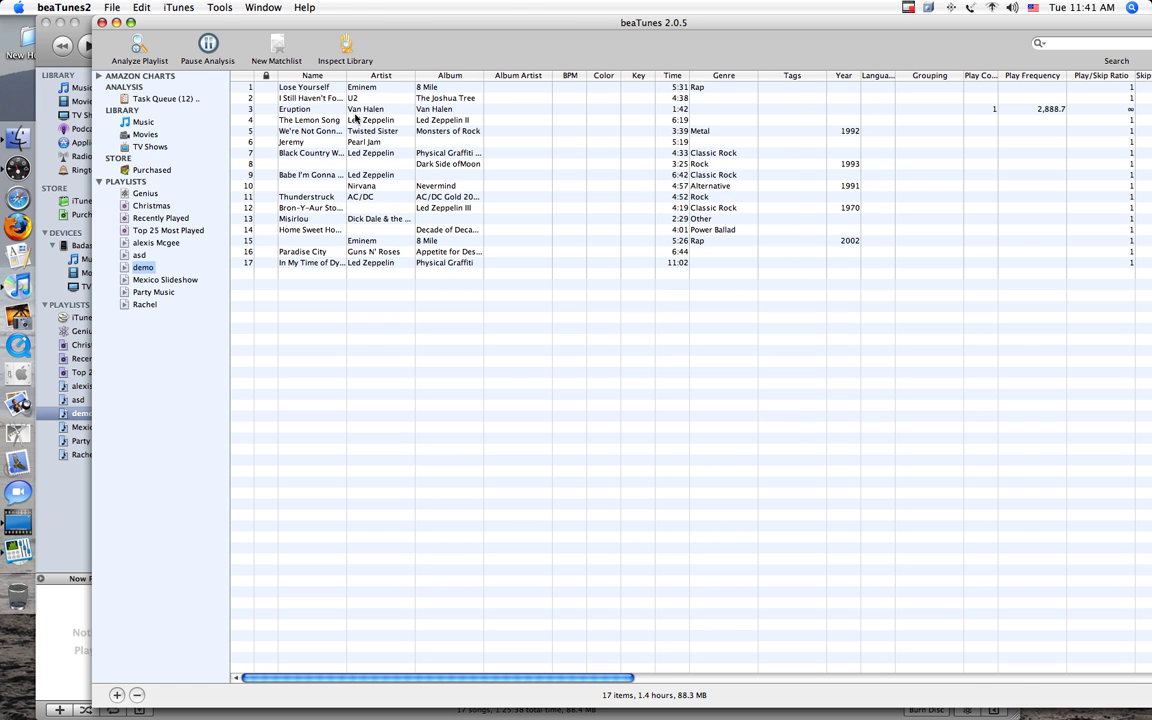
Switch to iTunes and review the song details of the demo playlist after the analysis
left_click(70, 143)
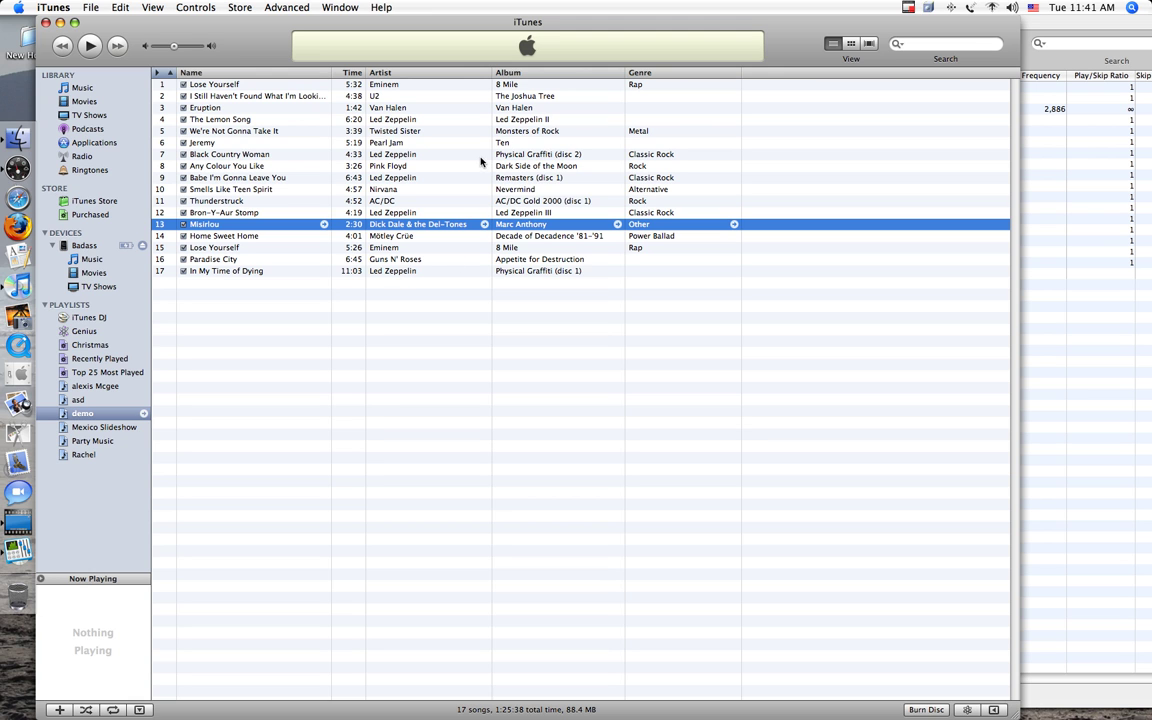
Compare the demo playlist's song details between iTunes and beaTunes, including the Led Zeppelin and Pearl Jam tracks
left_click(248, 178)
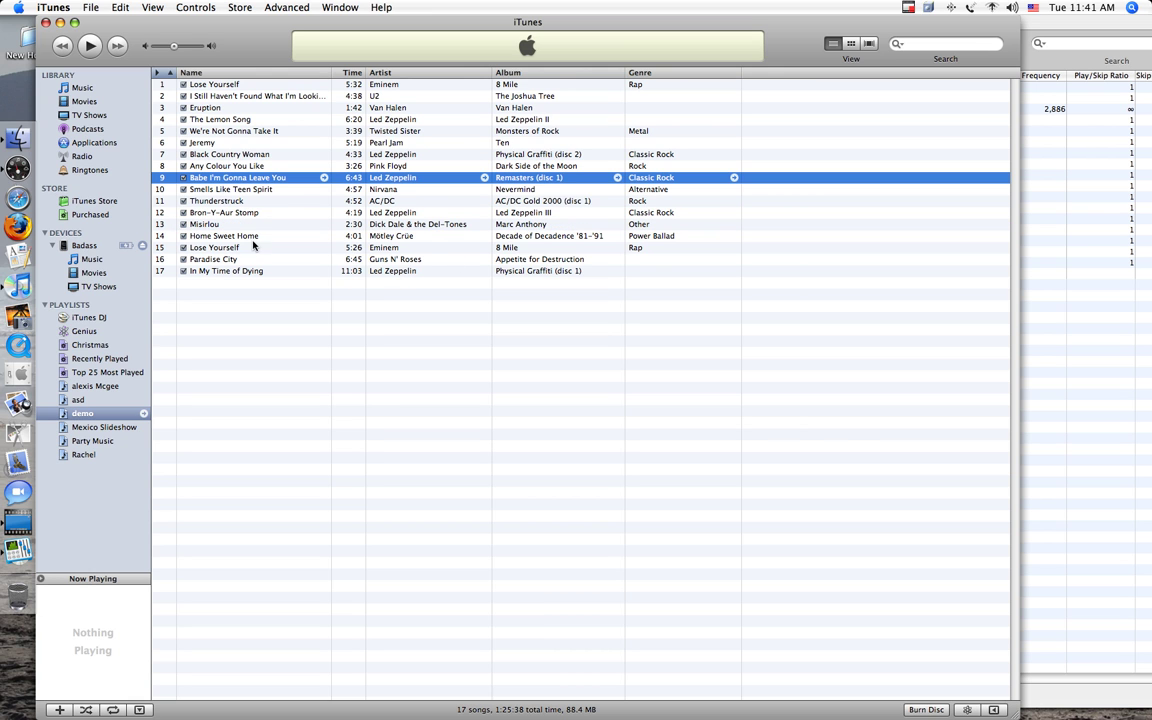
left_click(1025, 137)
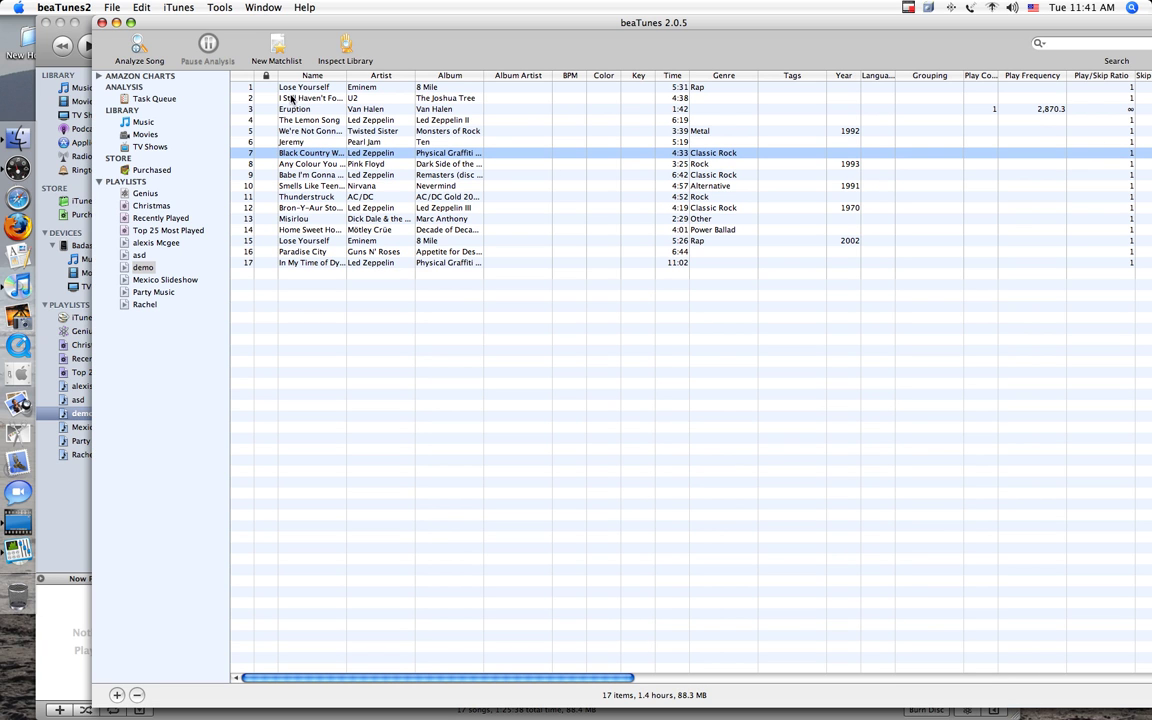
left_click(43, 208)
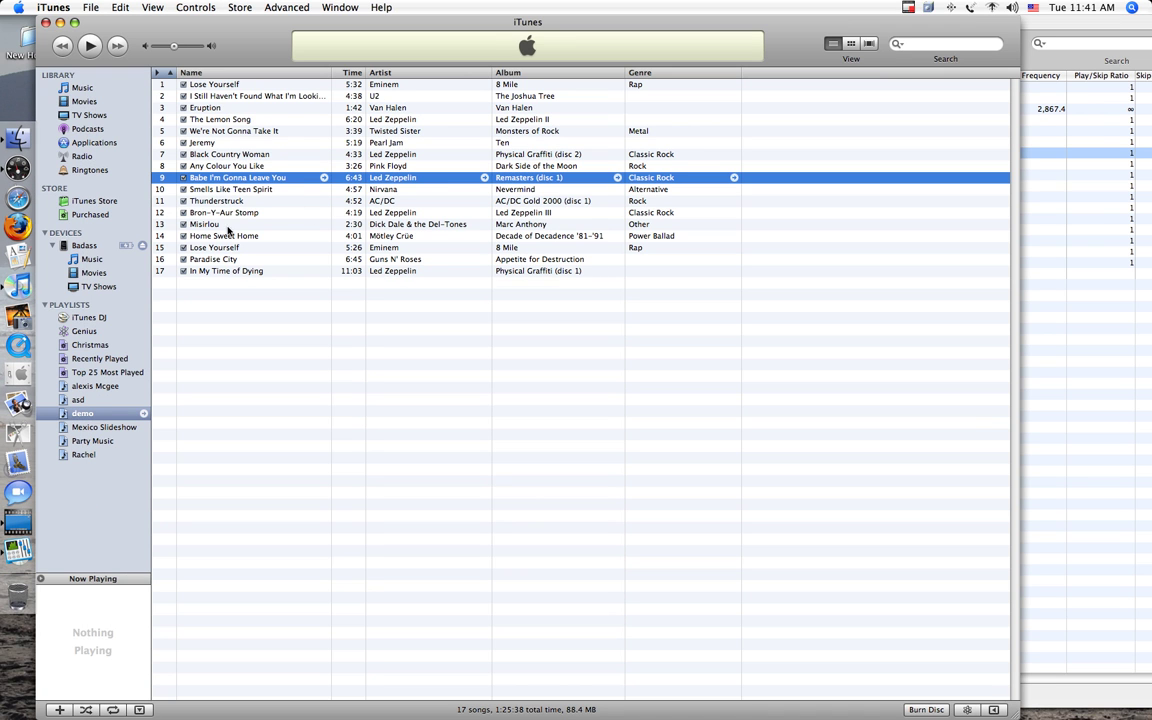
left_click(222, 227)
left_click(226, 142)
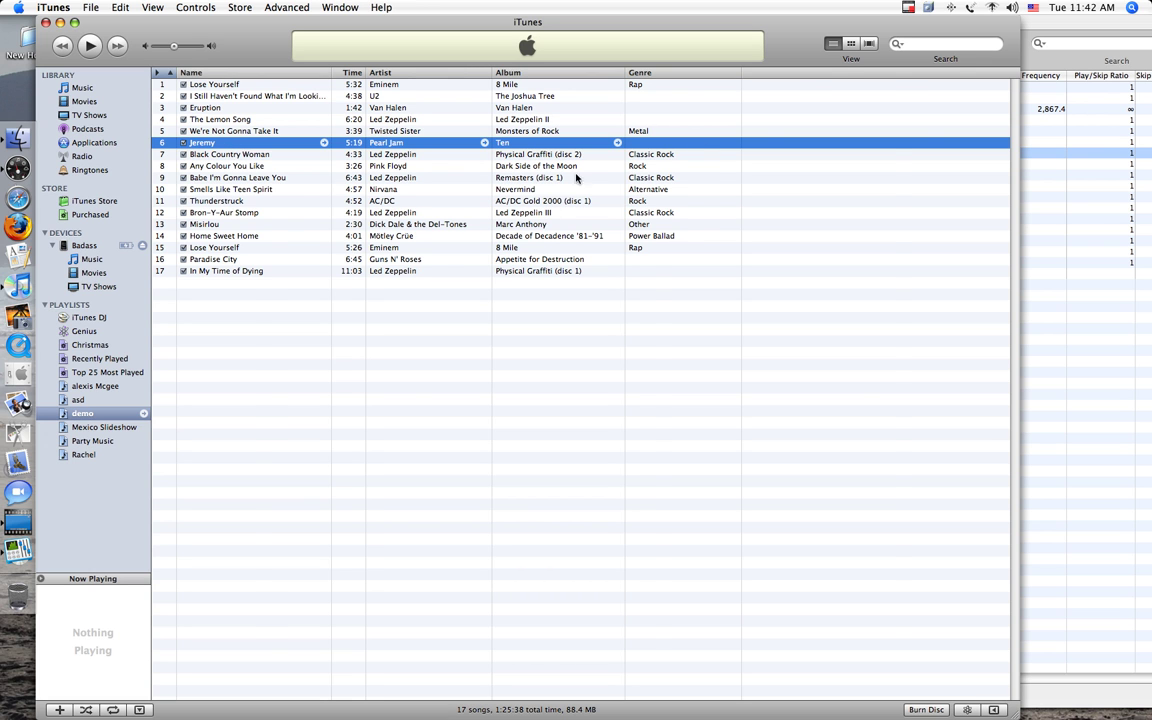
Quit beaTunes and launch GimmeSomeTune from the desktop, keeping the iTunes demo playlist in front
left_click(1138, 145)
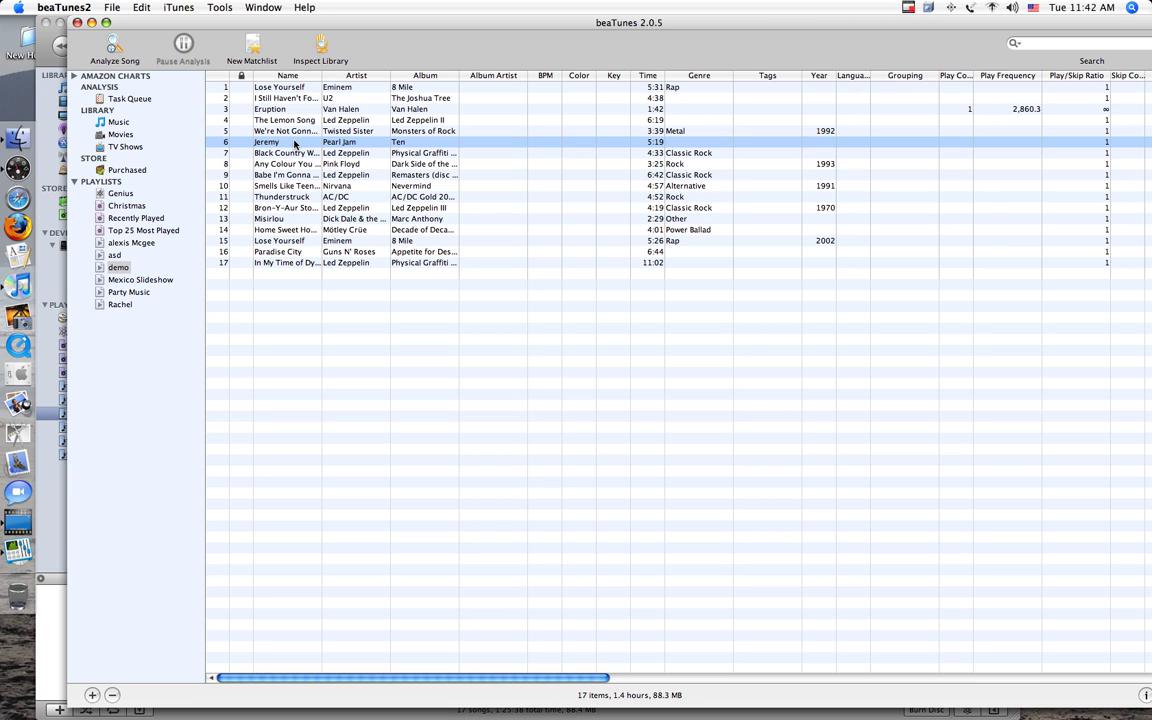
key("super+q")
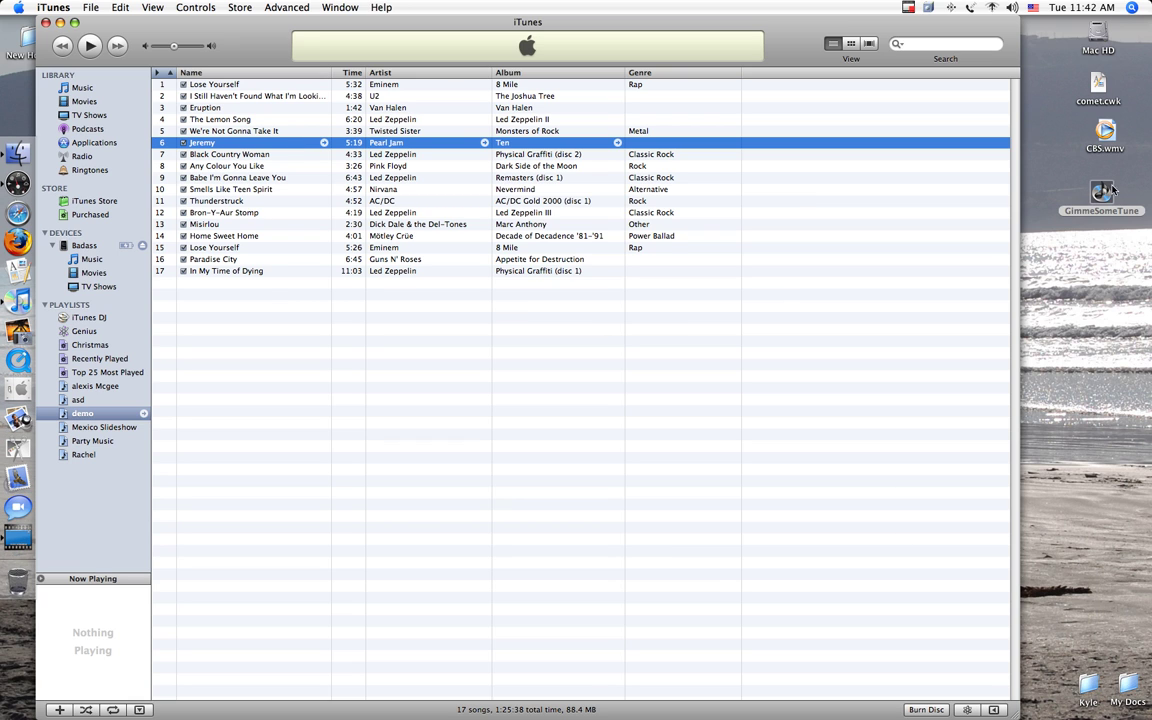
left_click_drag(1102, 196, 1088, 196)
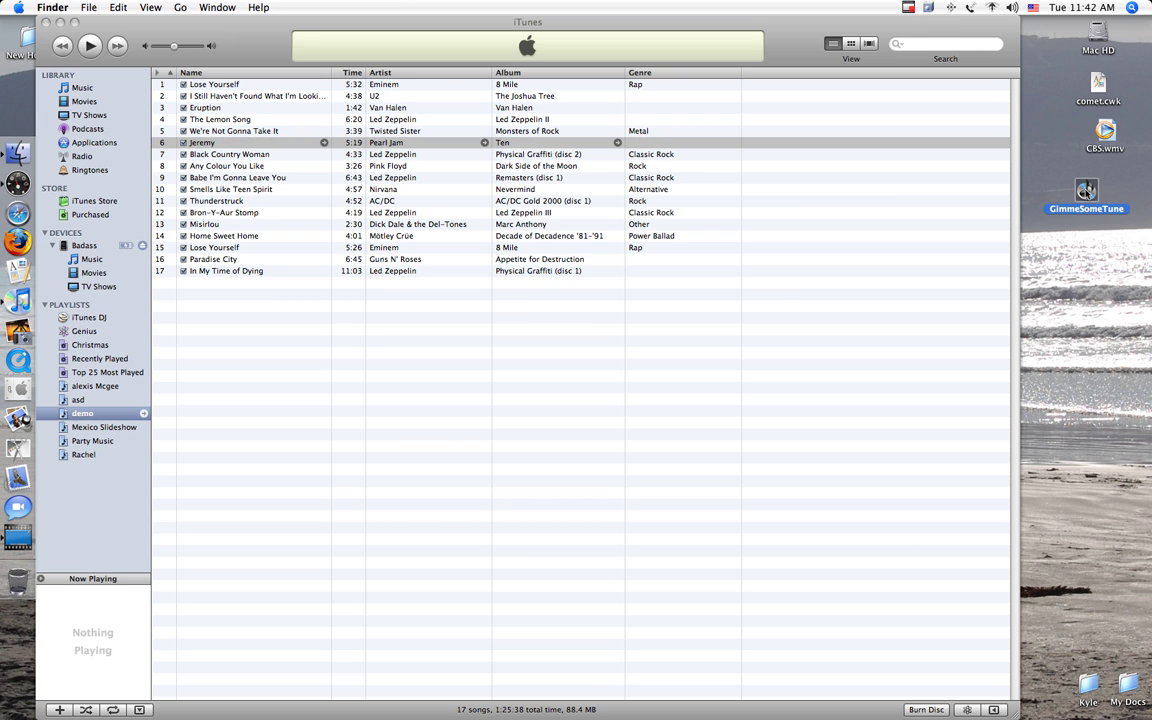
double_click(1086, 190)
left_click(220, 146)
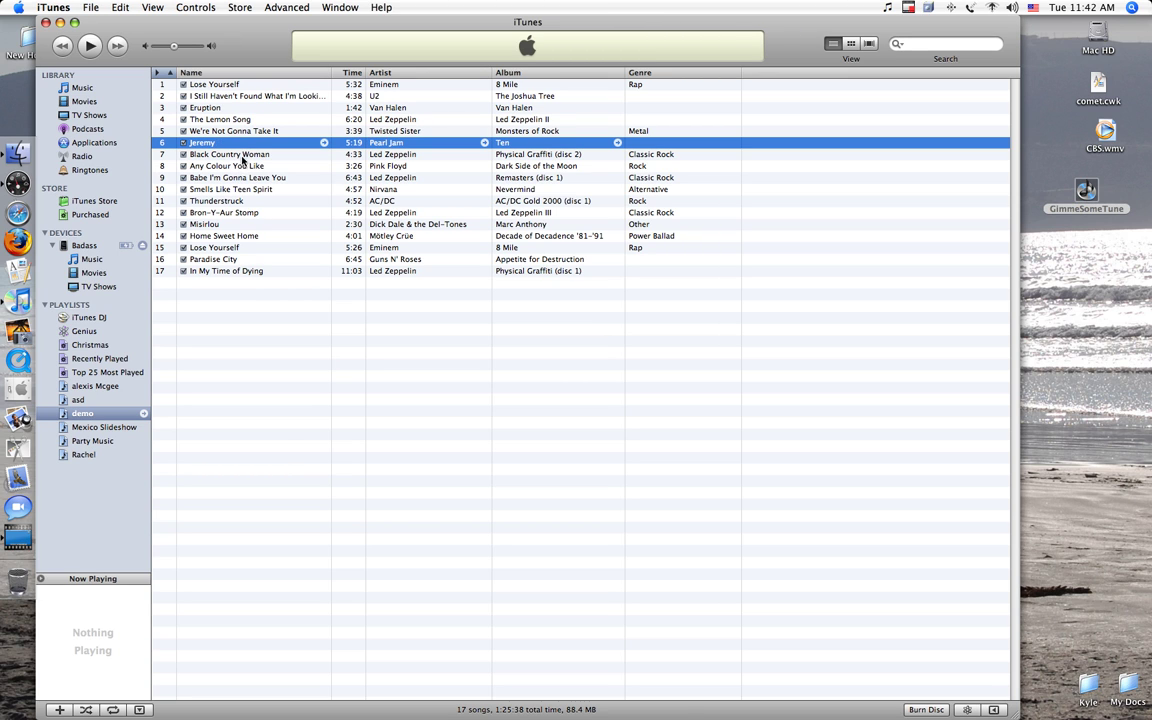
left_click(219, 84)
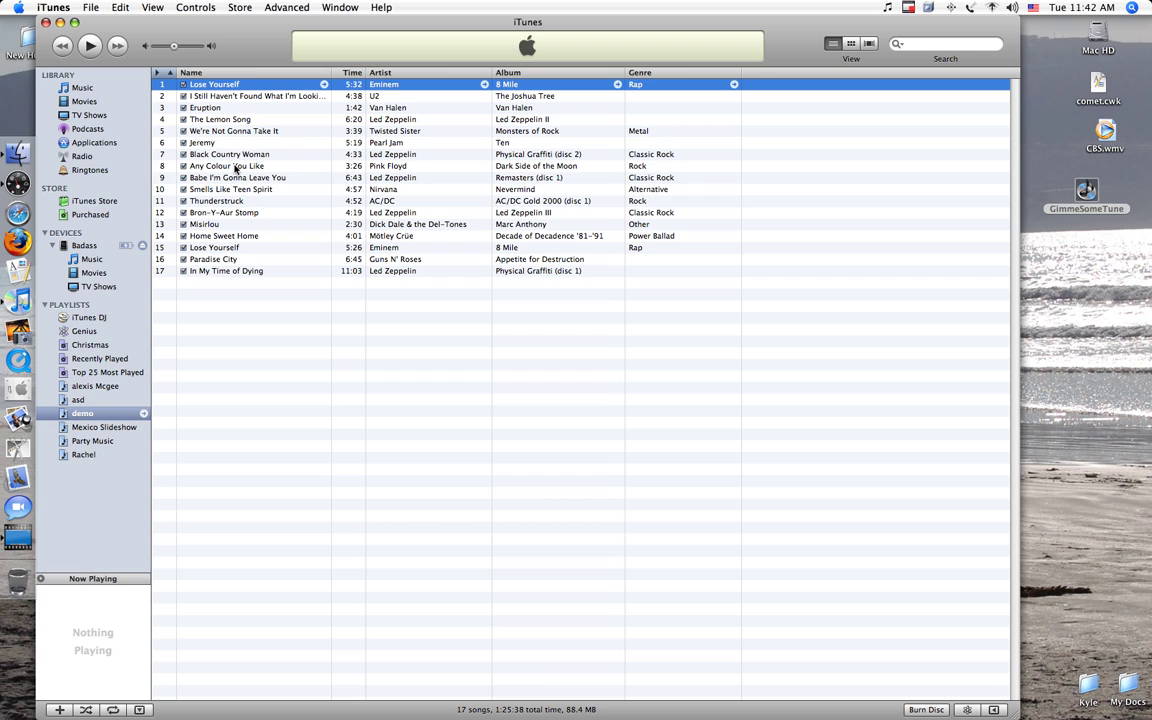
Shorten the album name of "Black Country Woman" to "Physical Graffiti" by removing the disc number
left_click(555, 155)
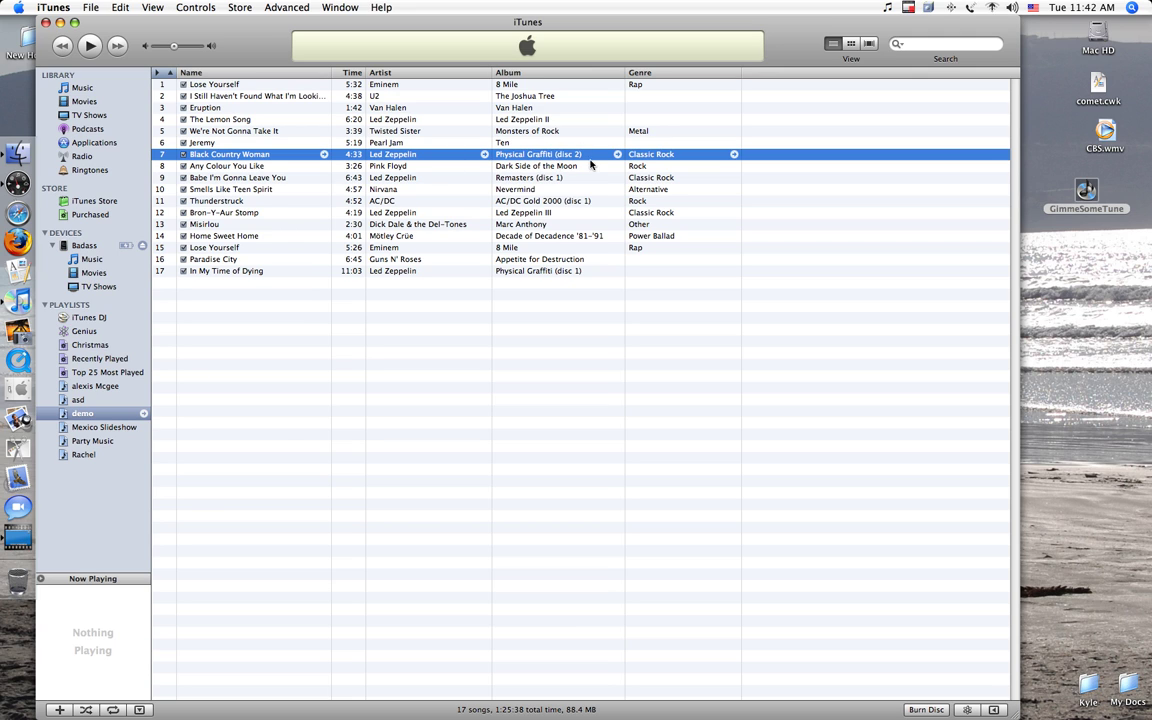
left_click(555, 157)
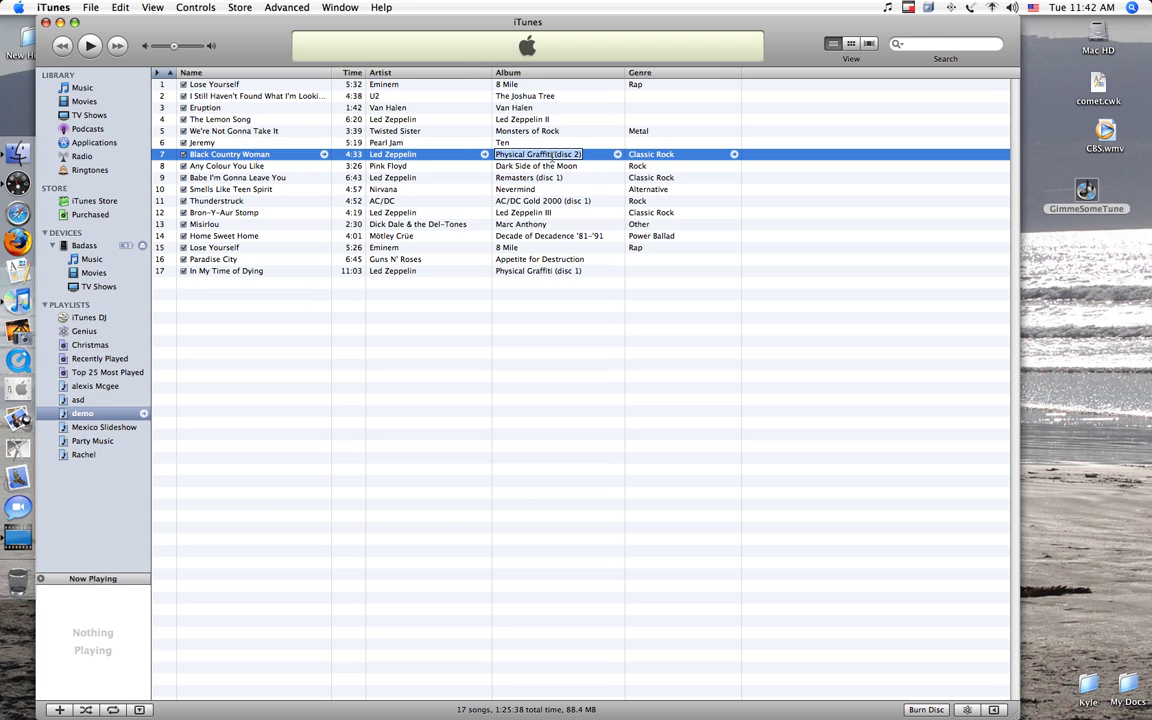
key("BackSpace")
key("BackSpace")
key("BackSpace")
key("BackSpace")
key("BackSpace")
key("BackSpace")
key("BackSpace")
key("BackSpace")
key("BackSpace")
key("Return")
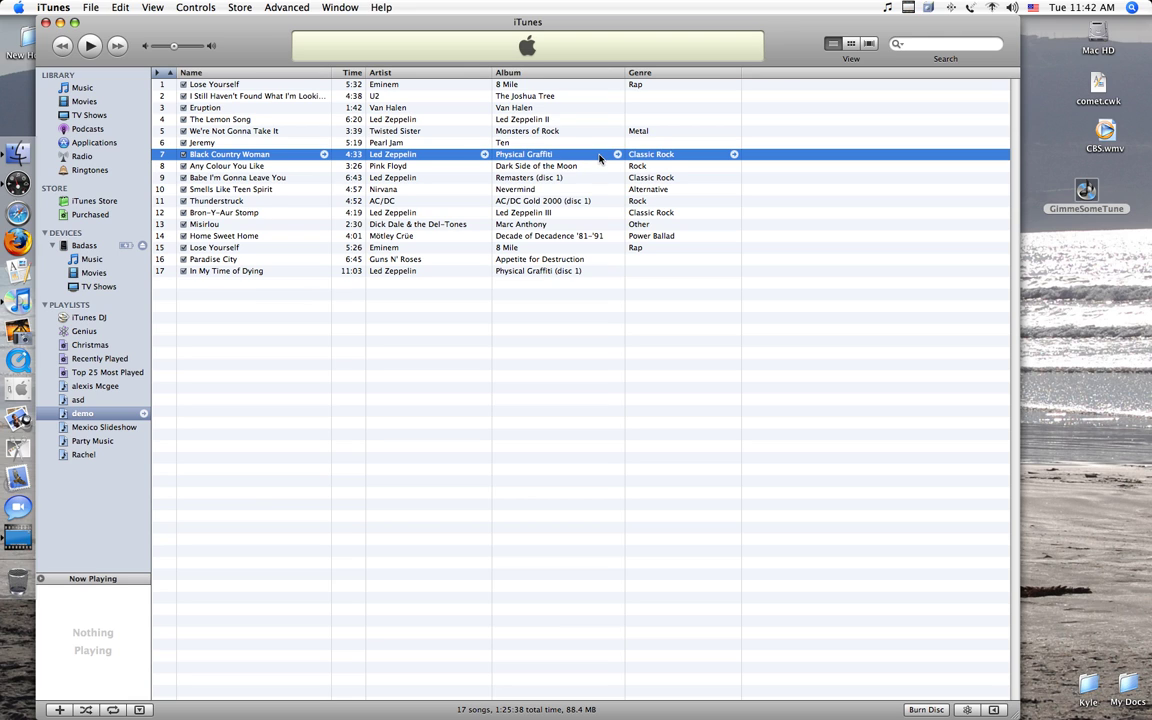
Shorten the album name of "Babe I'm Gonna Leave You" to "Remasters" by removing the disc number
left_click(538, 178)
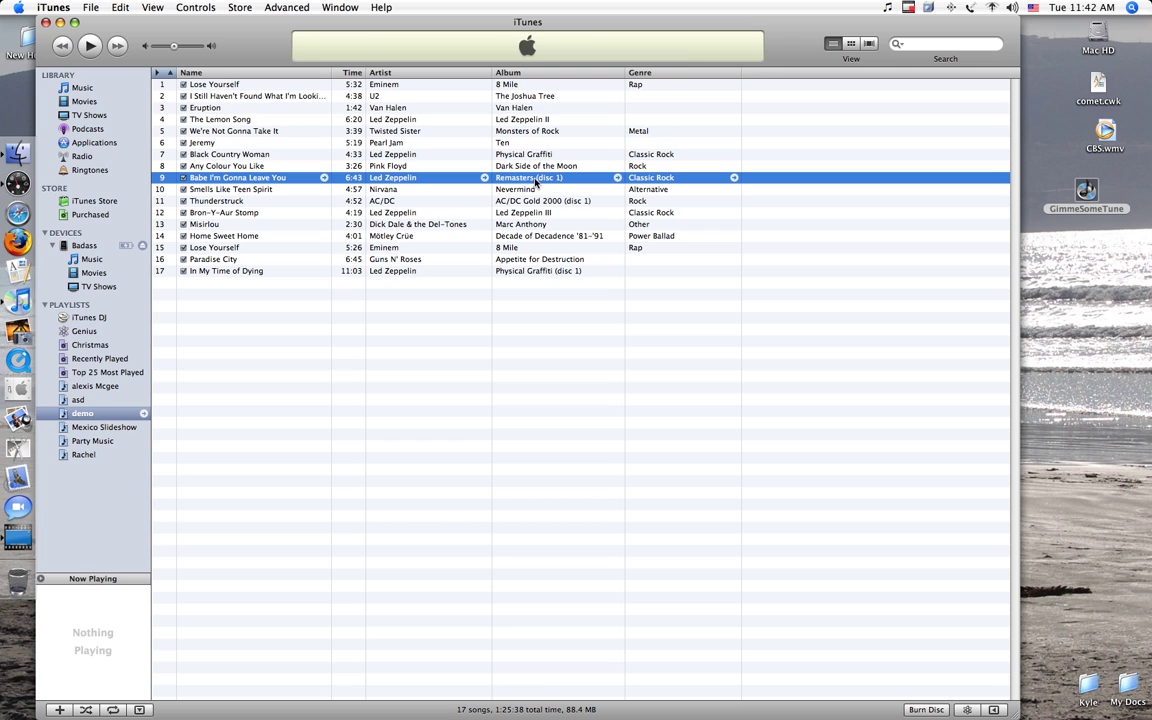
double_click(536, 179)
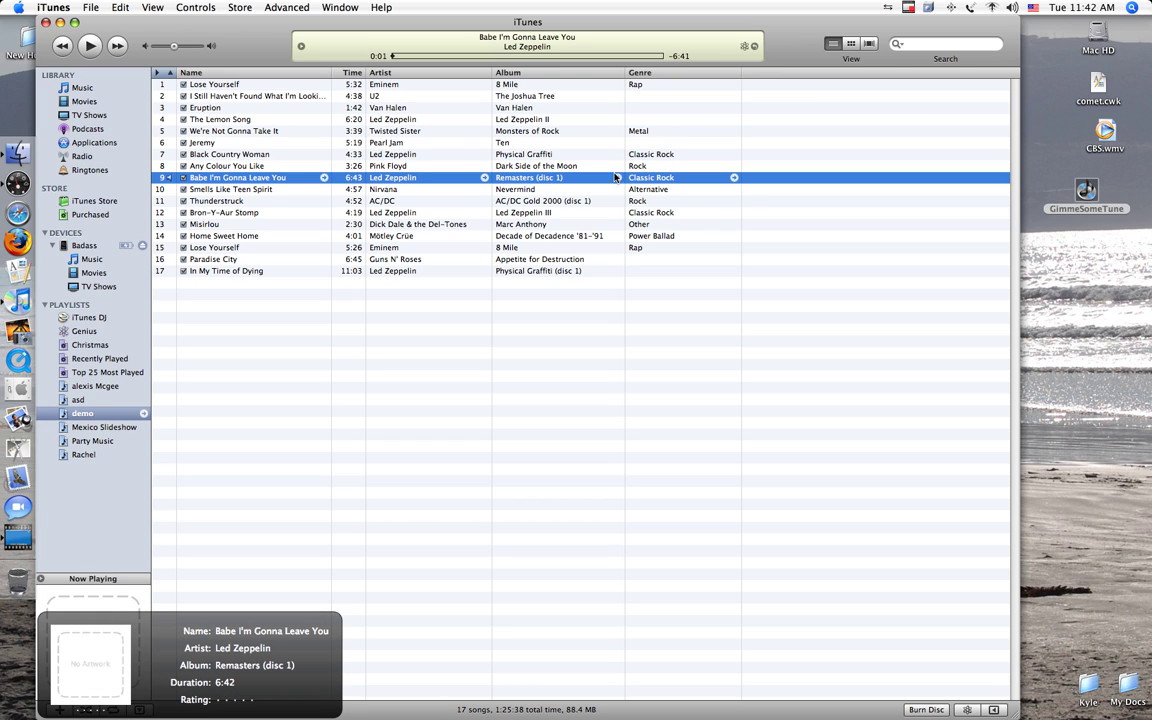
left_click(536, 182)
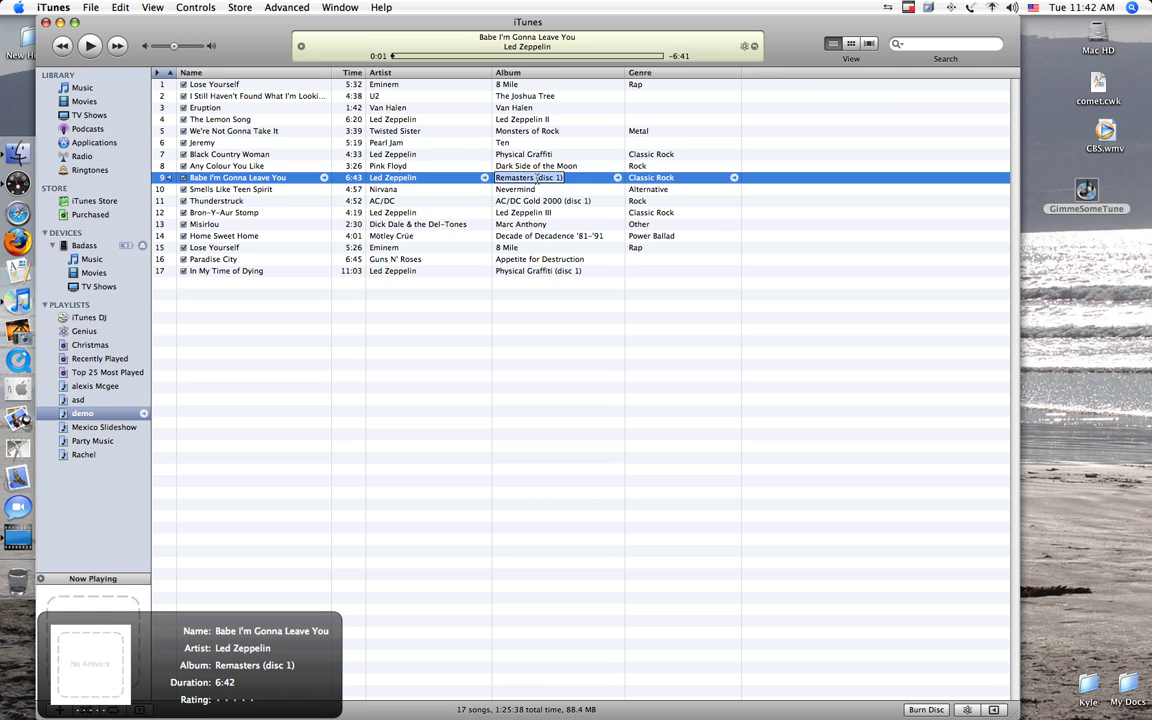
key("BackSpace")
key("BackSpace")
key("BackSpace")
key("BackSpace")
key("BackSpace")
key("BackSpace")
key("BackSpace")
key("BackSpace")
key("BackSpace")
key("Return")
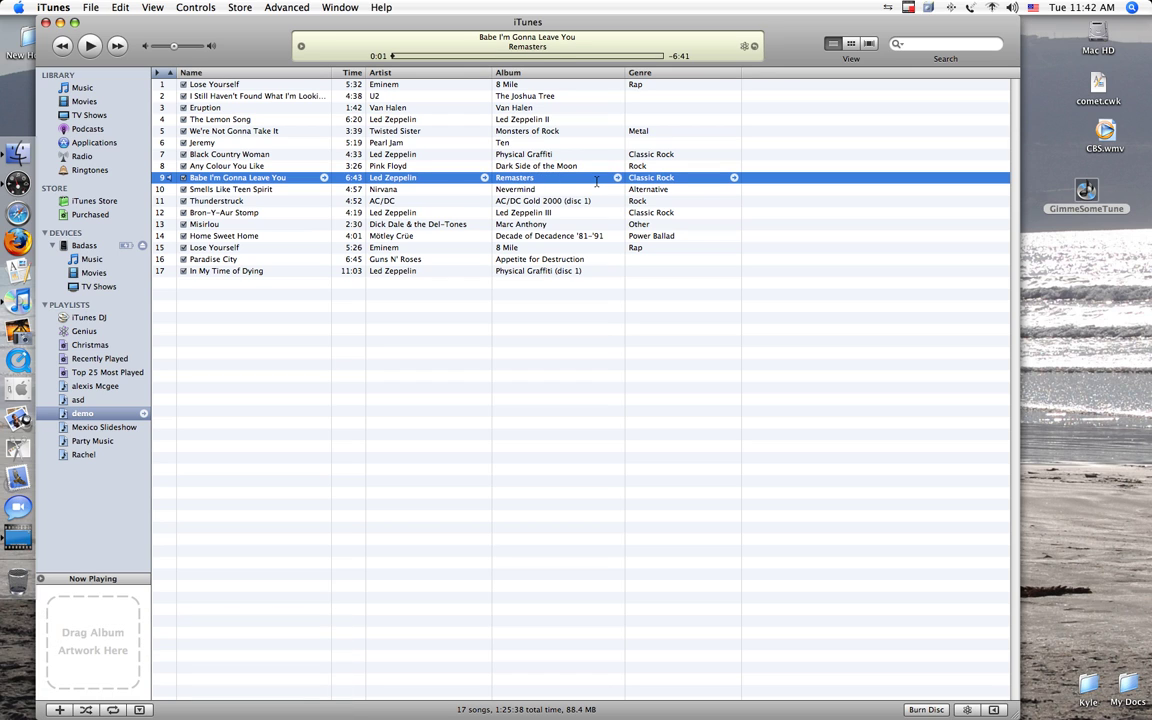
Show the GimmeSomeTune lyrics window and place it over the empty area beside the iTunes song list
left_click(218, 84)
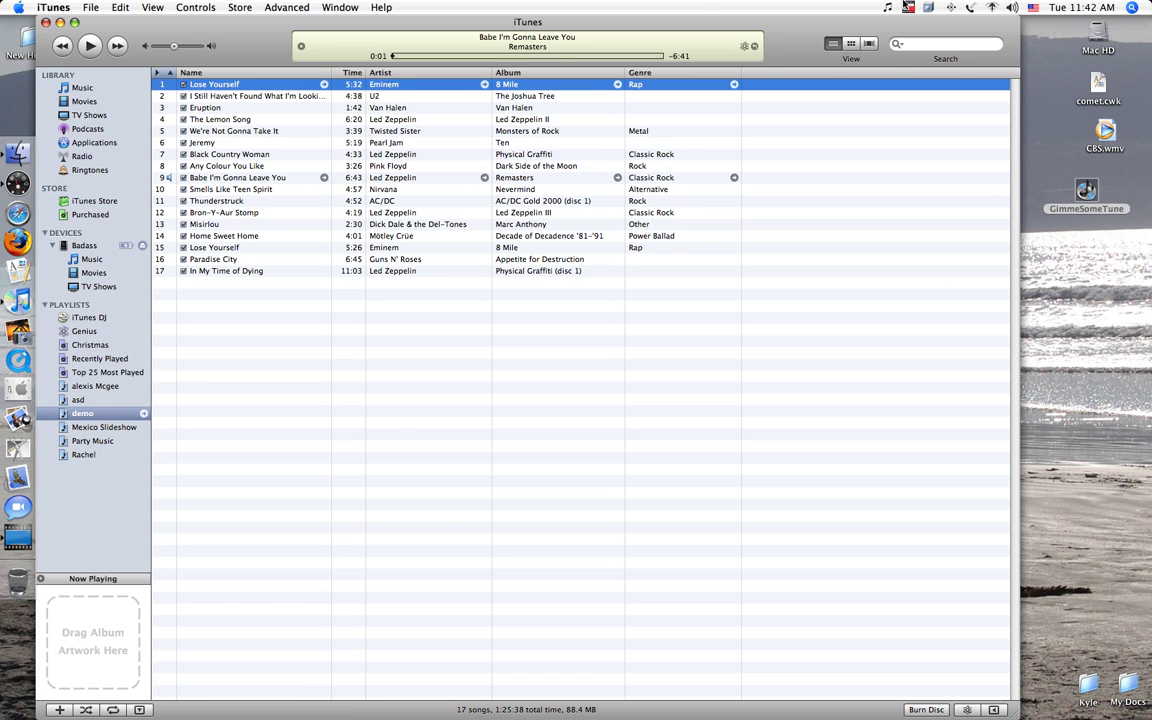
left_click(889, 8)
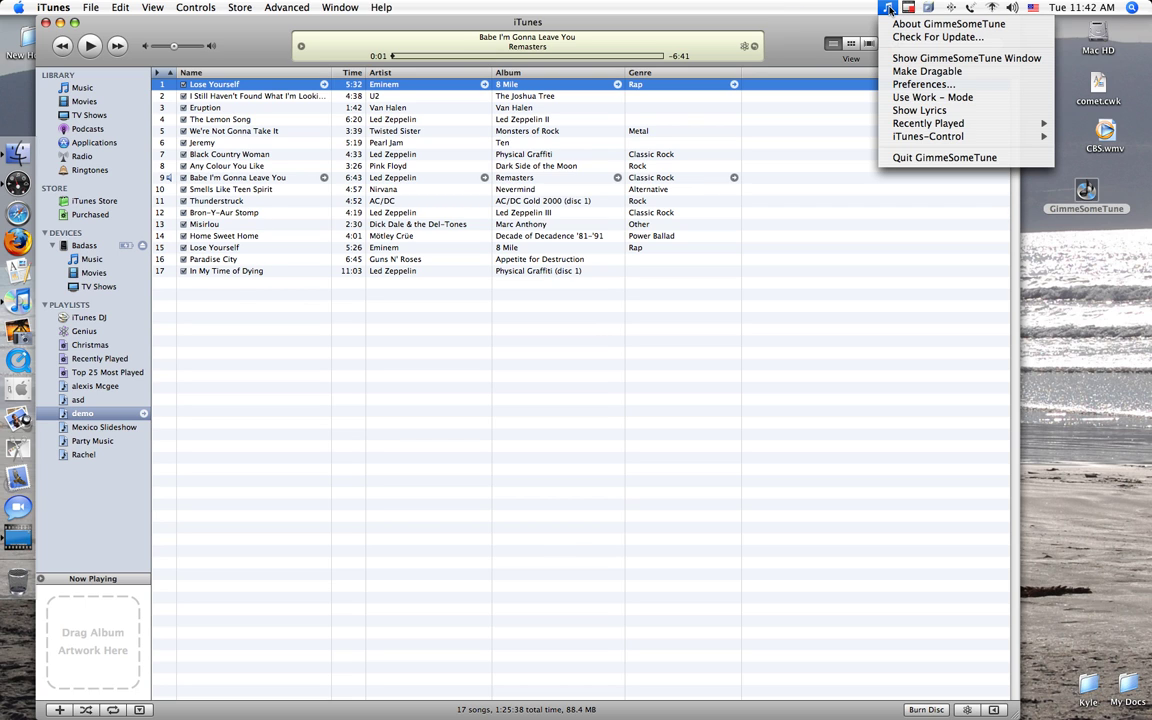
left_click(930, 97)
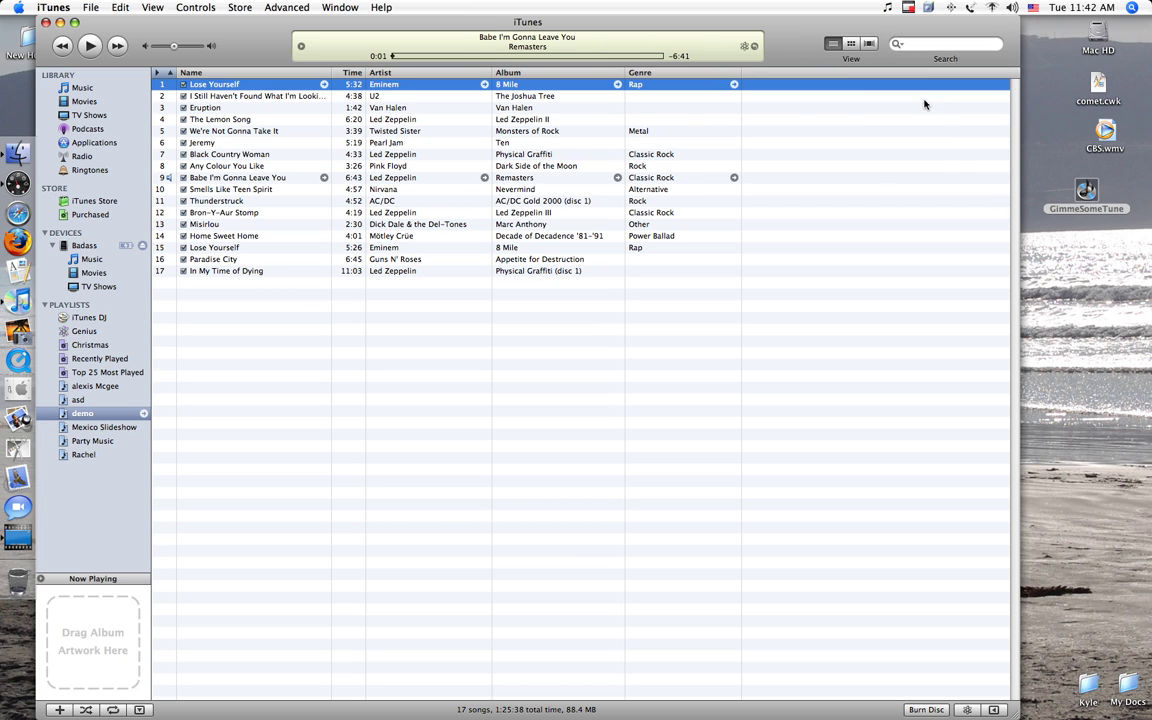
left_click(886, 8)
left_click(930, 97)
left_click(887, 8)
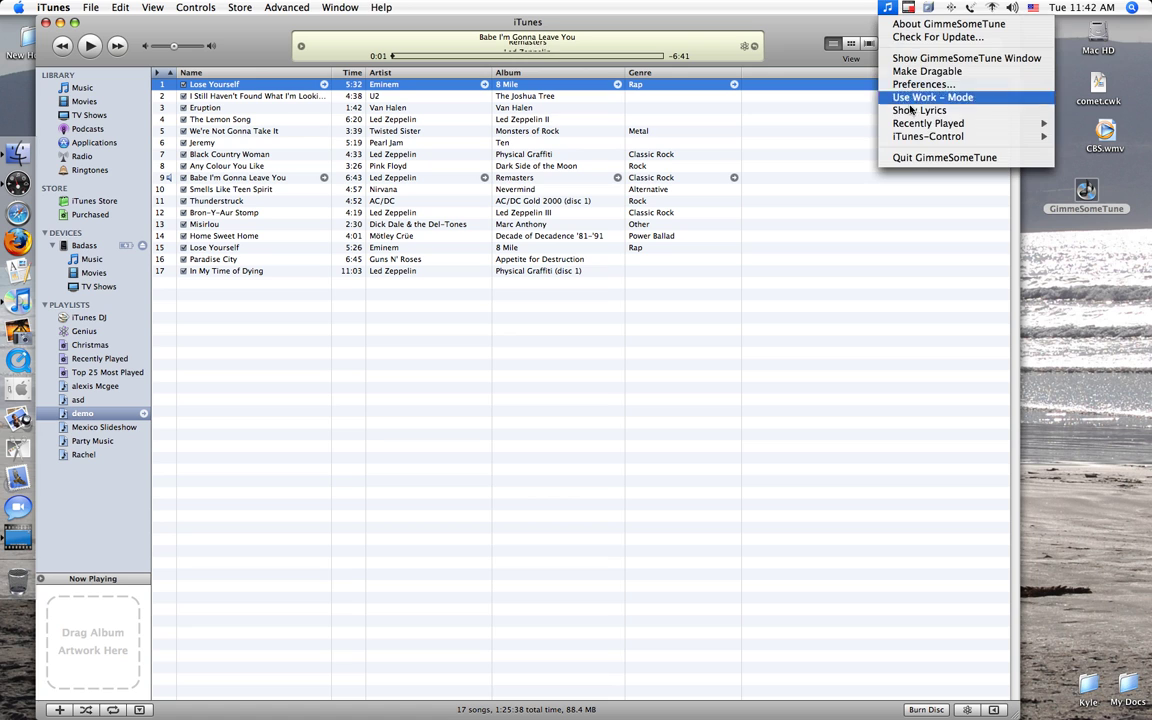
left_click(918, 110)
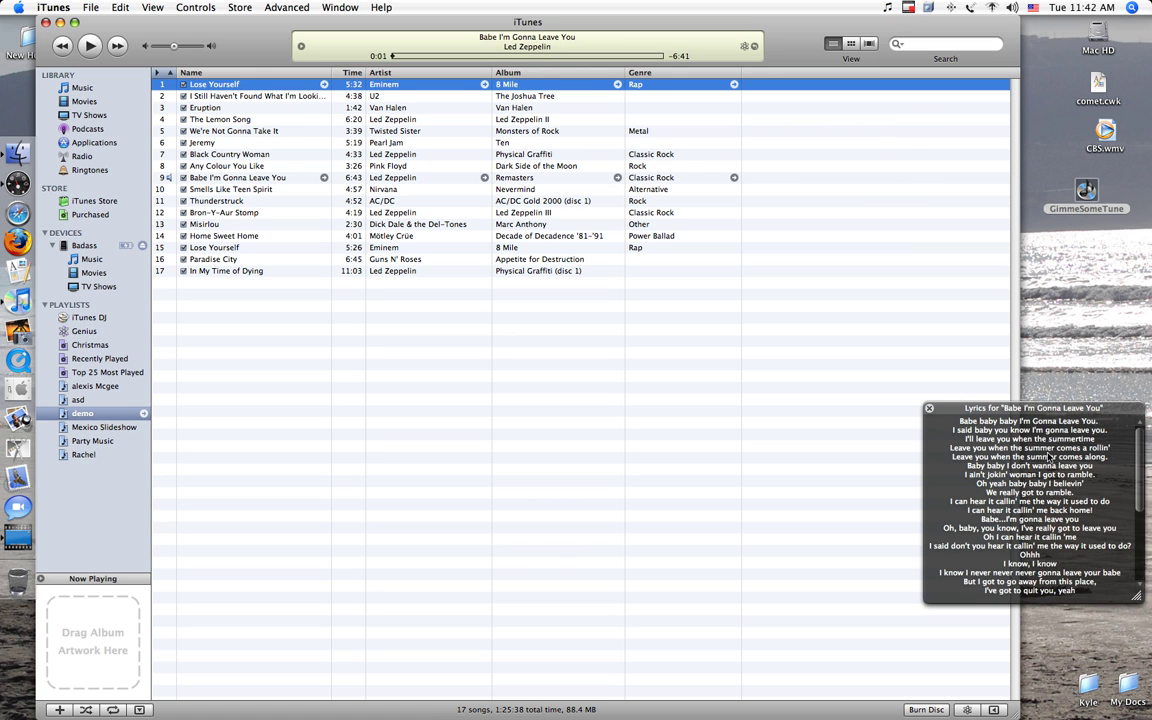
left_click_drag(1030, 413, 891, 257)
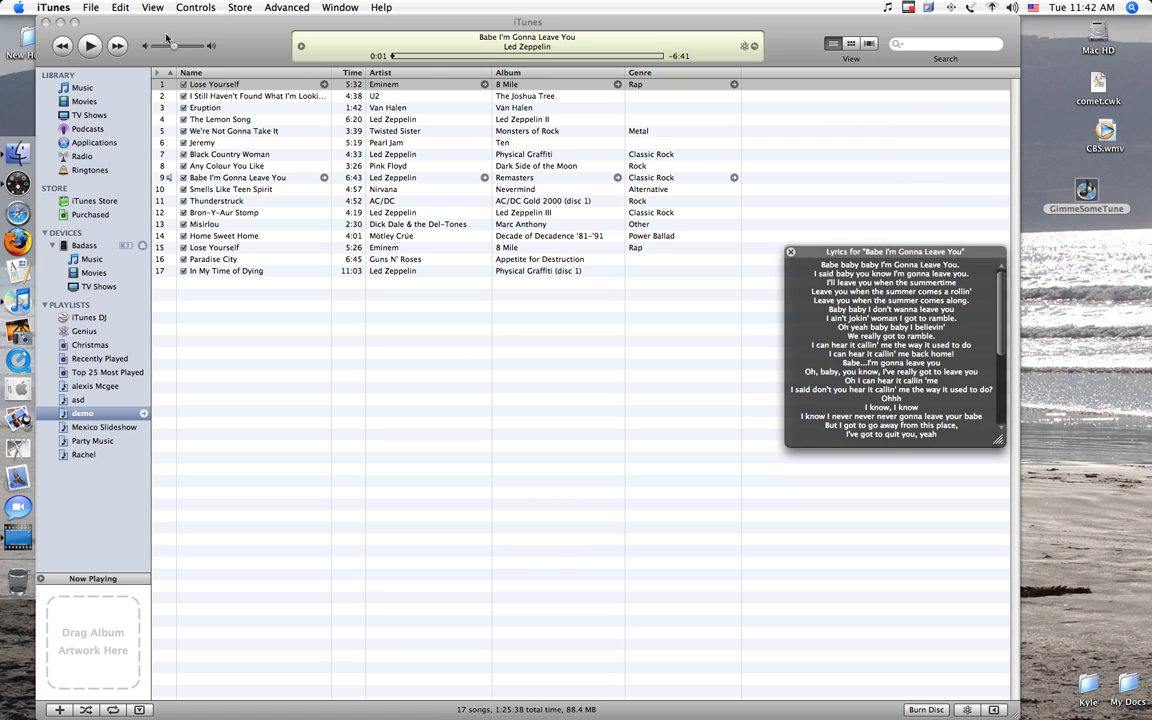
Play the demo songs one after another from "Lose Yourself" to "We're Not Gonna Take It" to fetch their lyrics and artwork
left_click(206, 86)
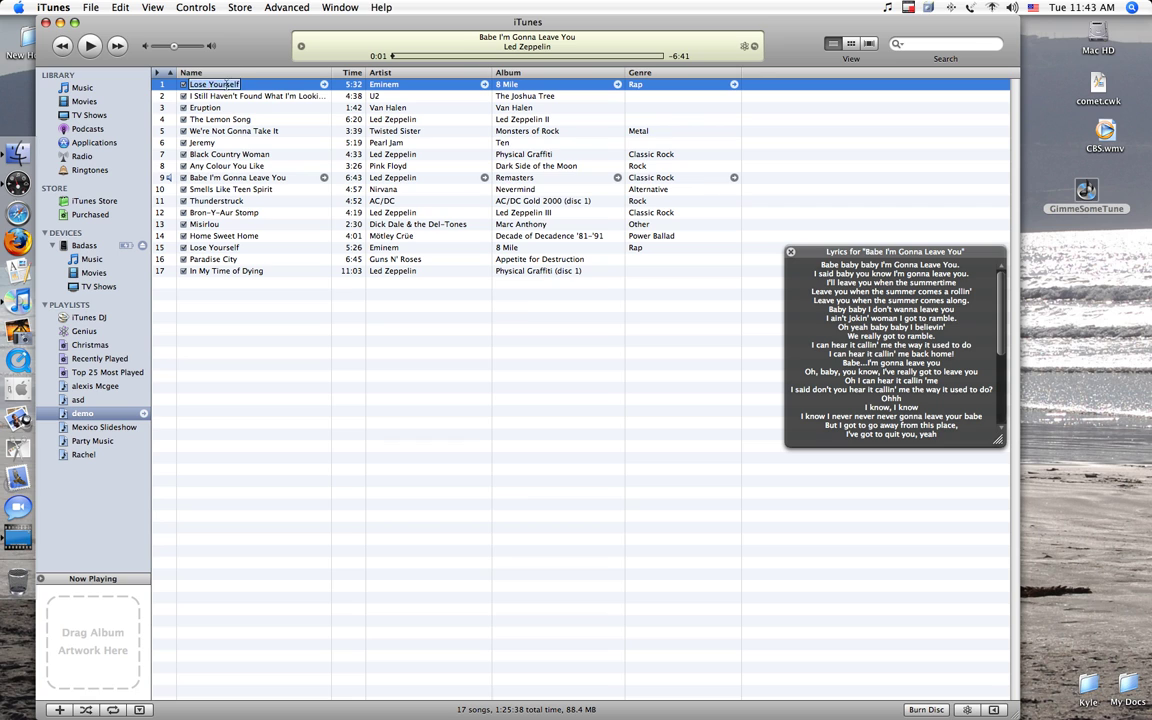
double_click(220, 87)
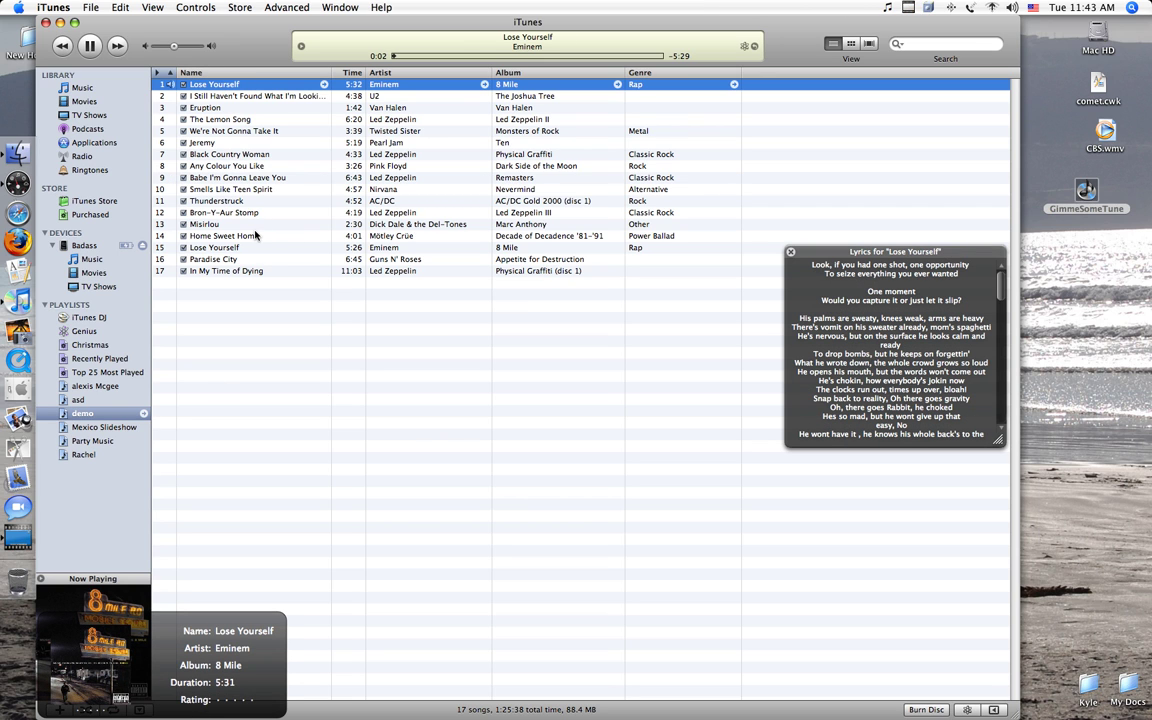
double_click(193, 94)
double_click(193, 107)
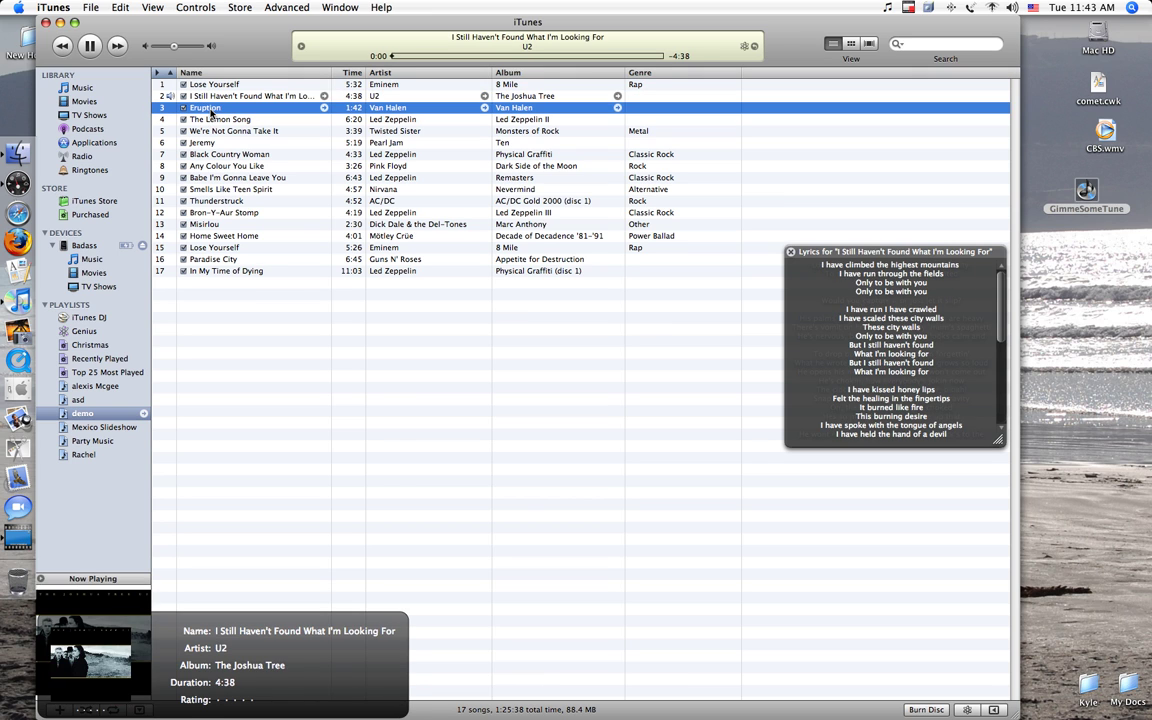
left_click(193, 119)
double_click(211, 122)
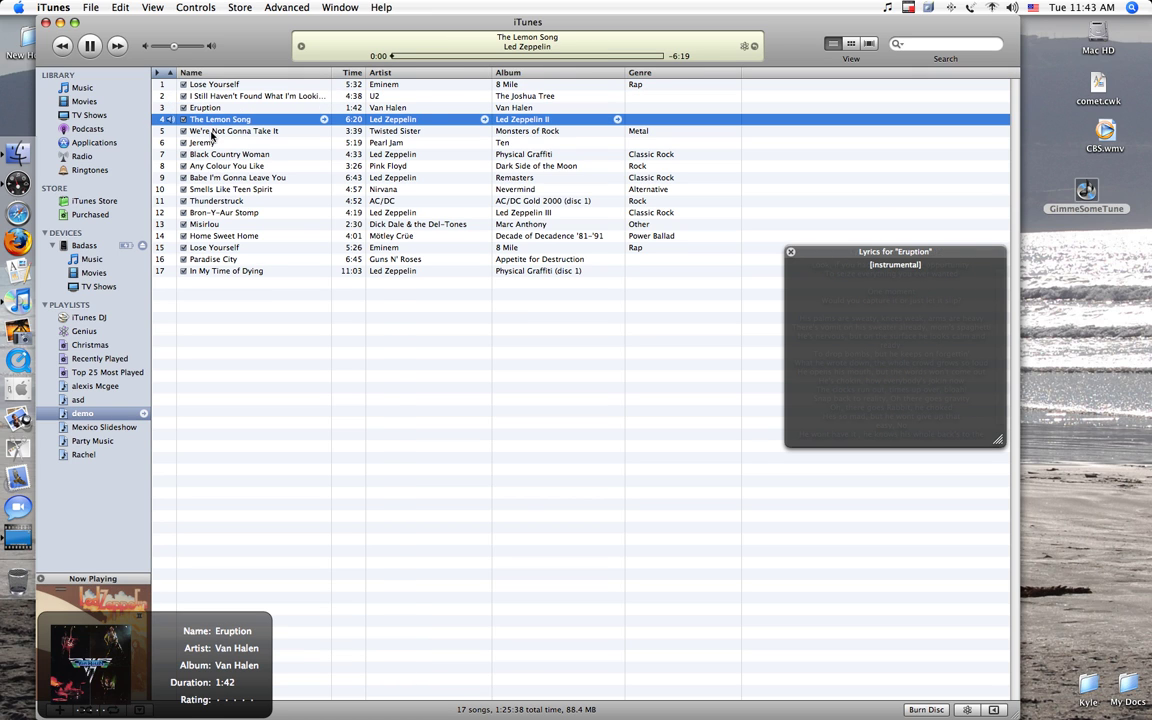
double_click(211, 131)
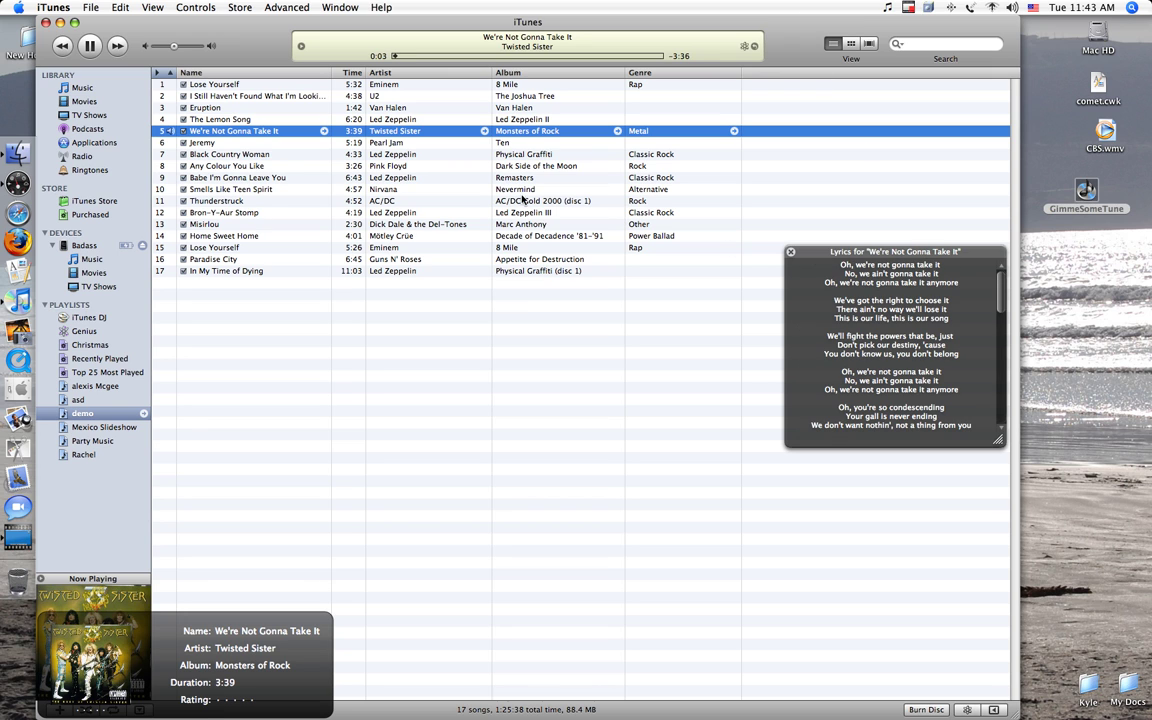
Play "Jeremy", "Black Country Woman", "Any Colour You Like" and "Babe I'm Gonna Leave You" to fetch their lyrics and artwork
double_click(195, 140)
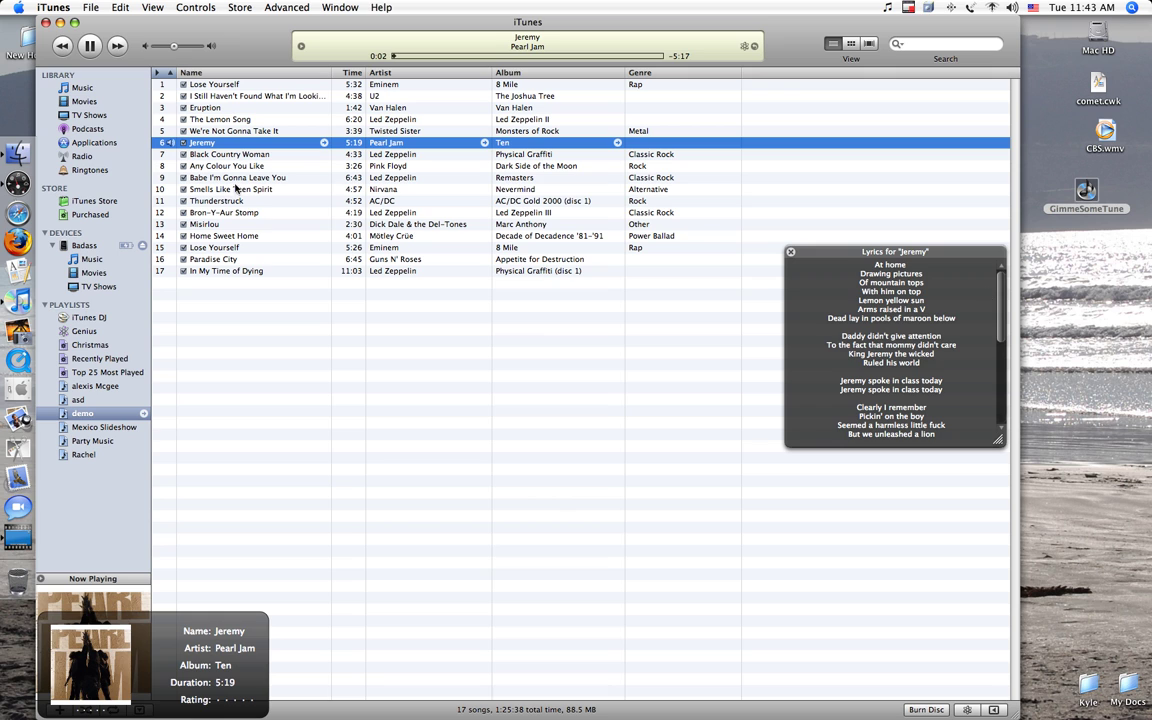
double_click(205, 155)
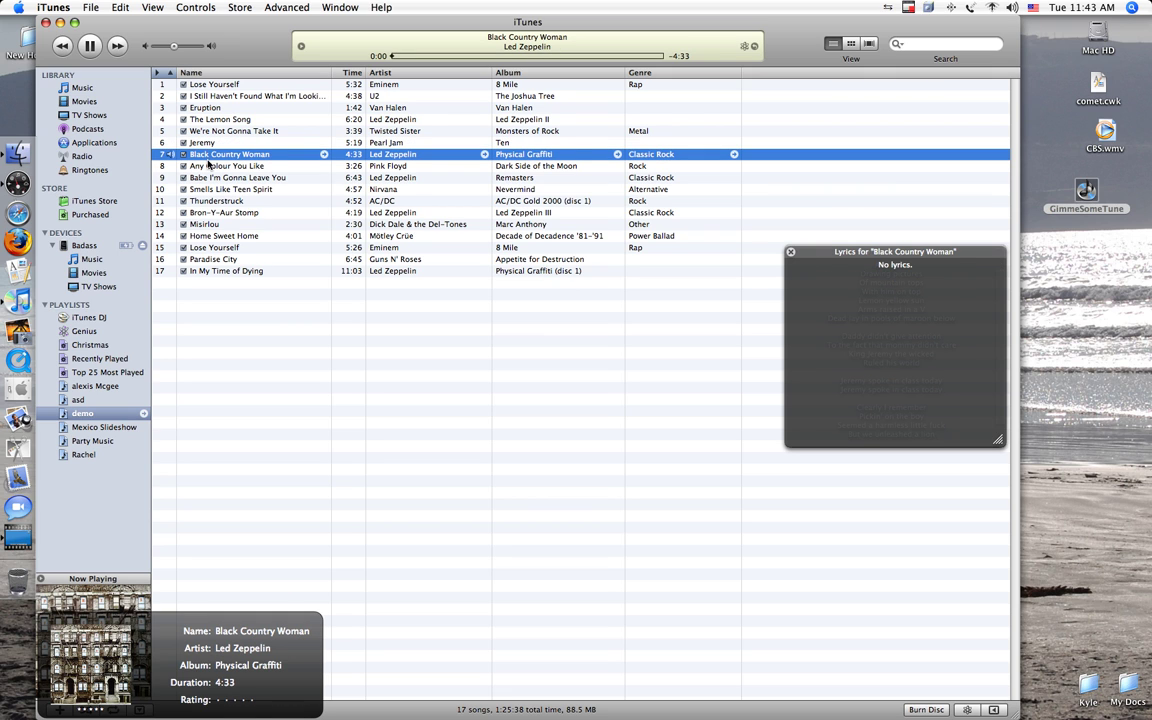
double_click(208, 166)
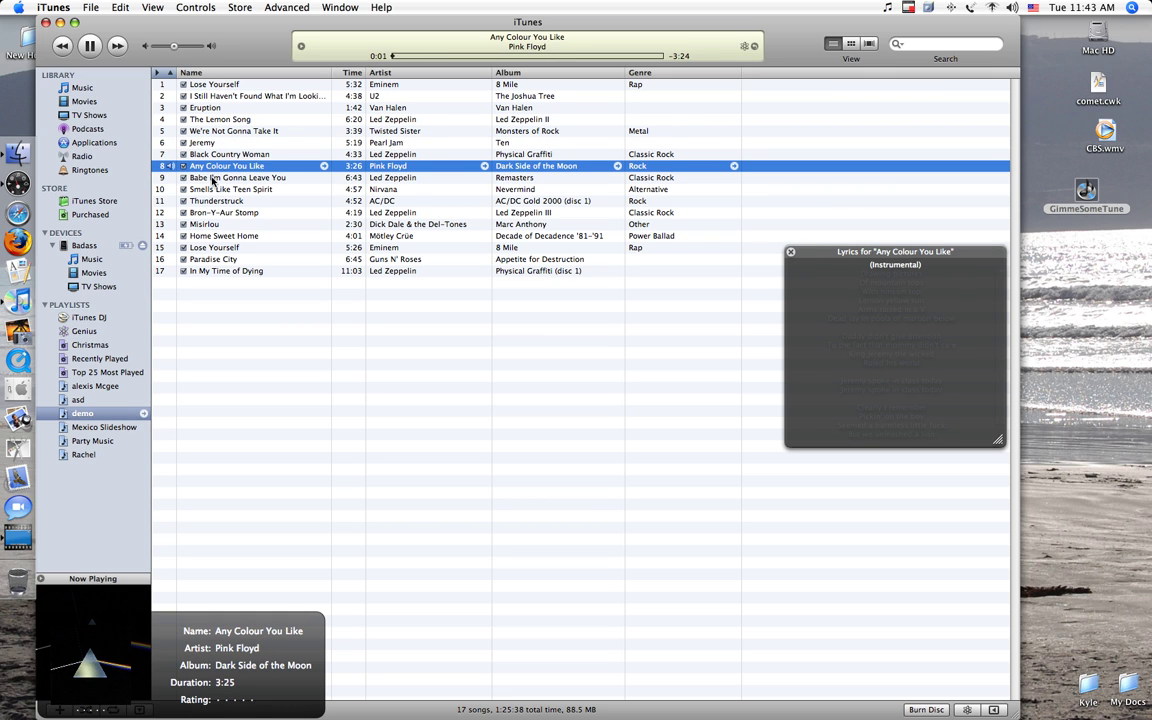
double_click(212, 178)
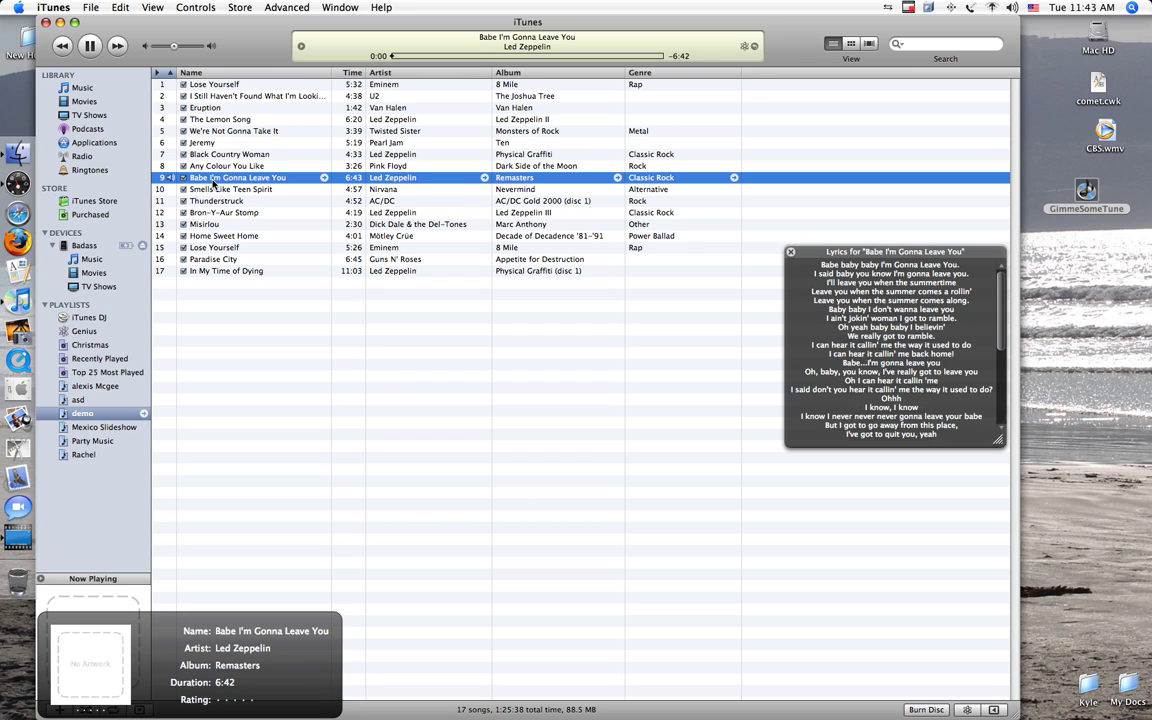
Skip through "Smells Like Teen Spirit" and "Thunderstruck" to "Bron-Y-Aur Stomp" to fetch their lyrics and artwork, and pause playback
key("super+Right")
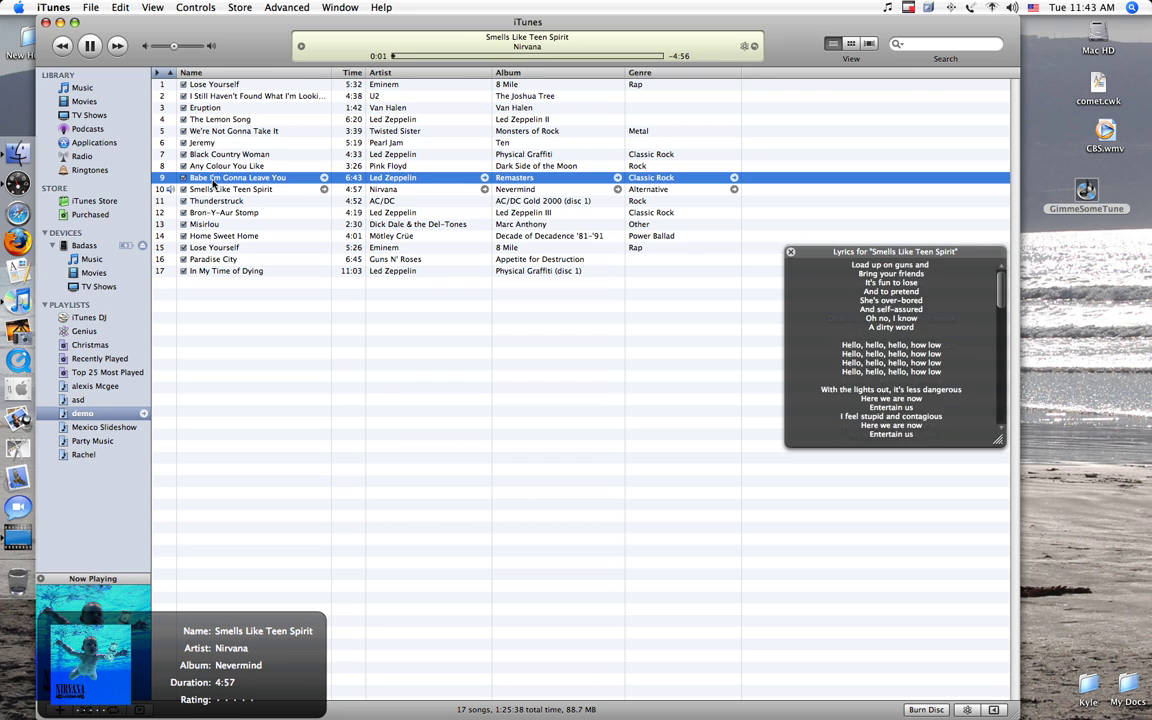
key("super+Right")
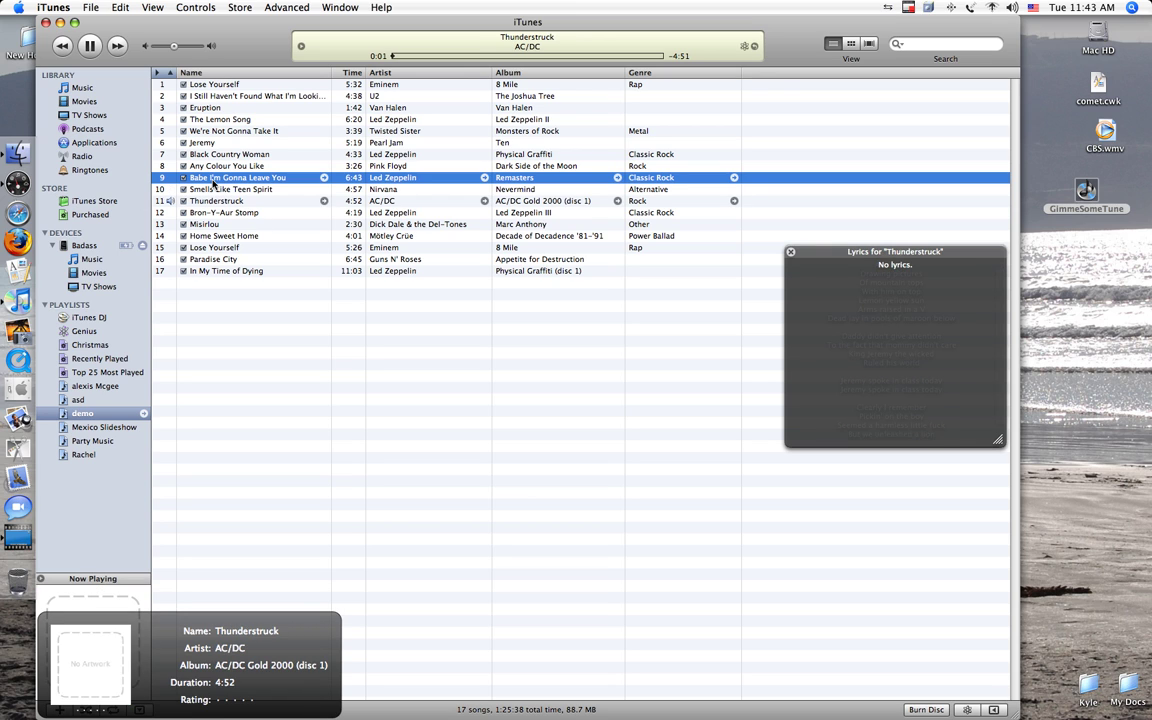
key("super+Right")
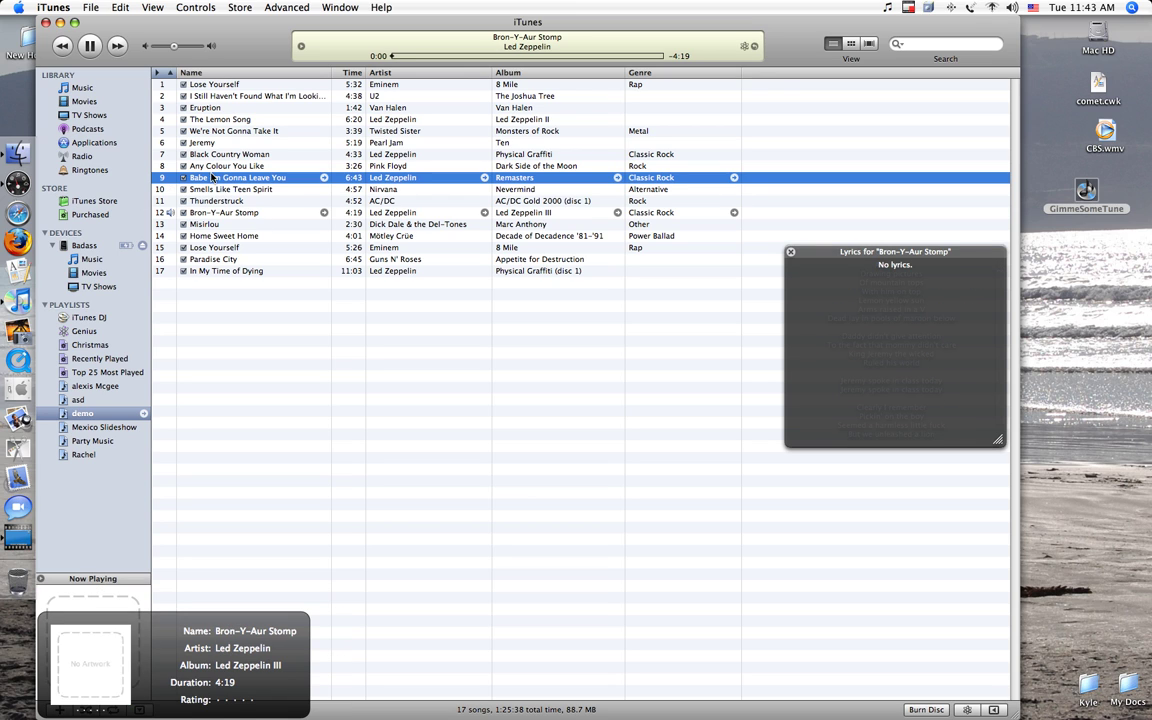
left_click(87, 52)
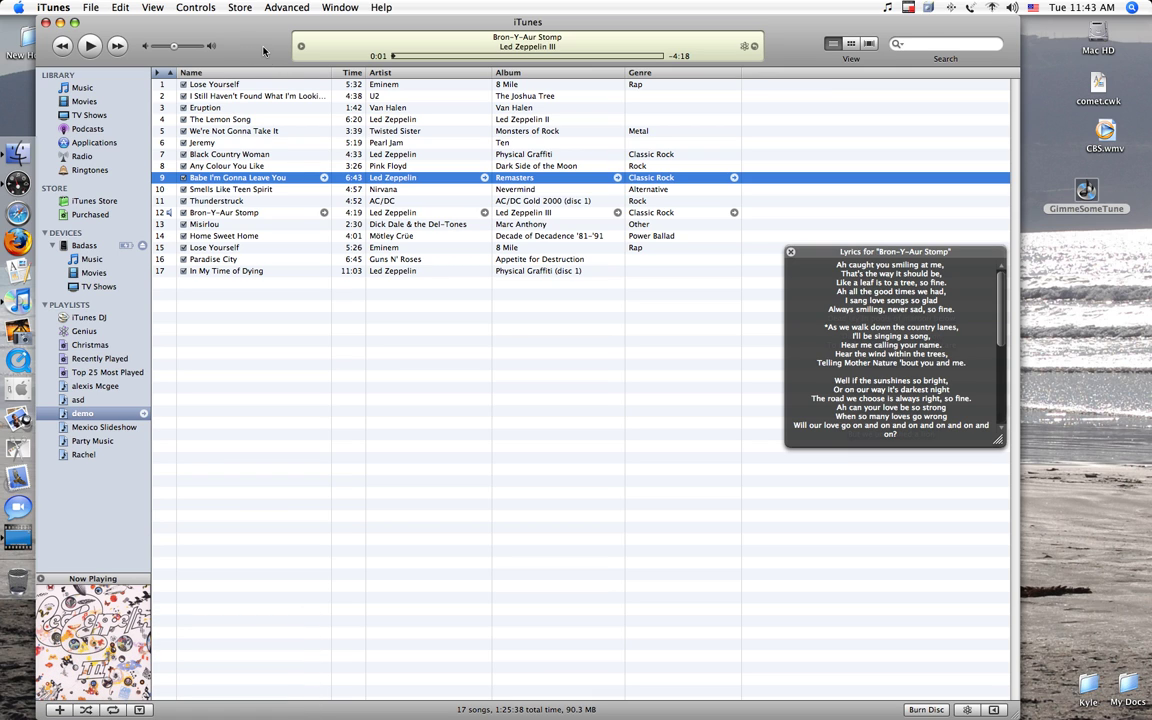
Copy all songs of the demo playlist to the Badass device
key("p")
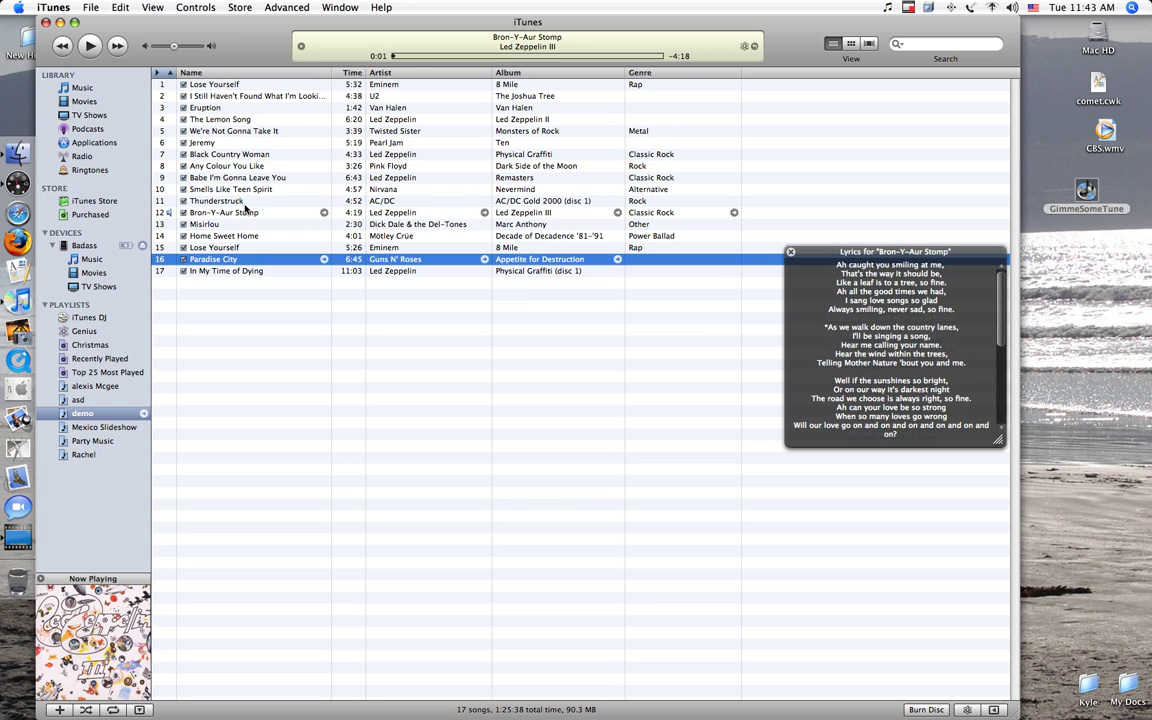
key("super+a")
left_click_drag(219, 141, 85, 245)
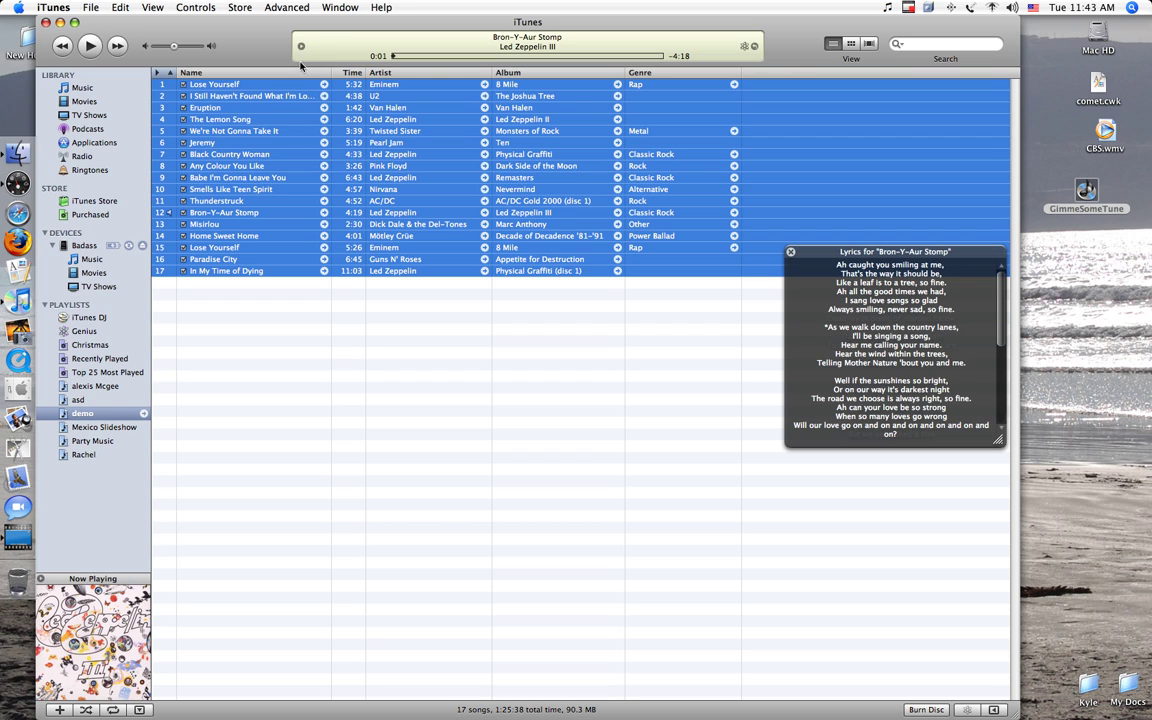